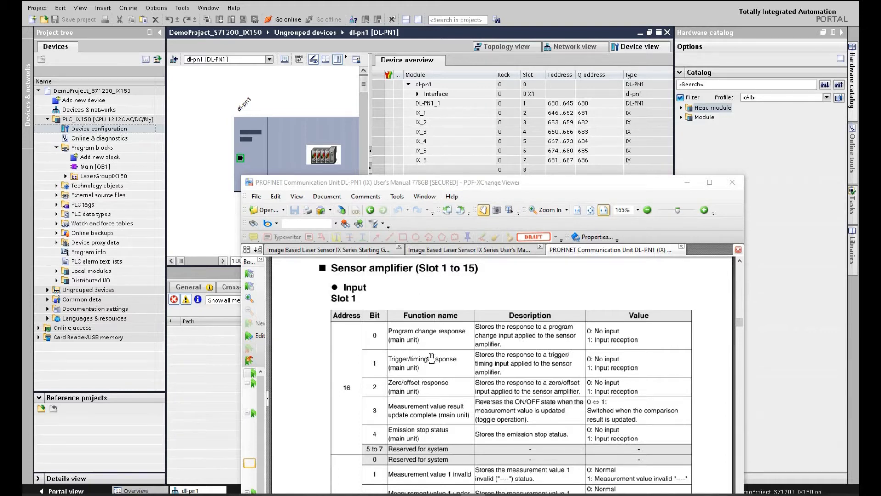
# Maximize the PROFINET Communication Unit DL-PN1 (IX) manual and go to its Data I/O Communication section.
pyautogui.scroll(1, 432, 355)
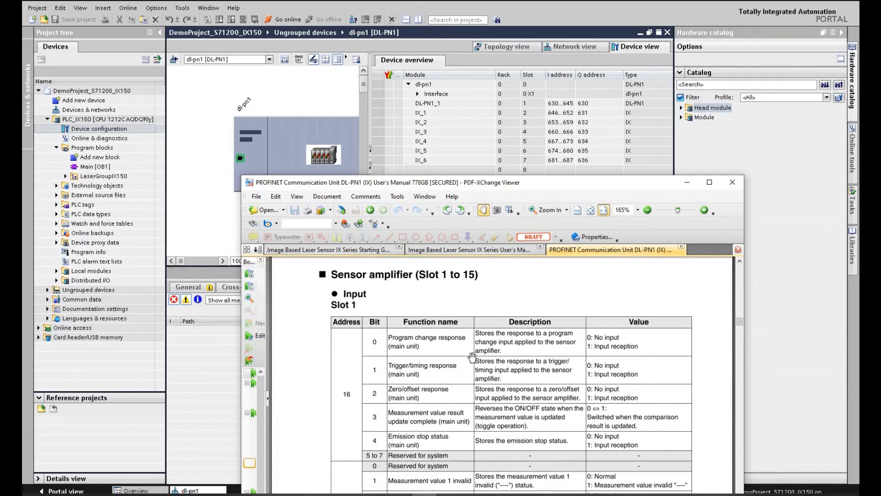
pyautogui.doubleClick(538, 183)
pyautogui.moveTo(49, 228); pyautogui.dragTo(145, 228)
pyautogui.hotkey('ctrl', '0')
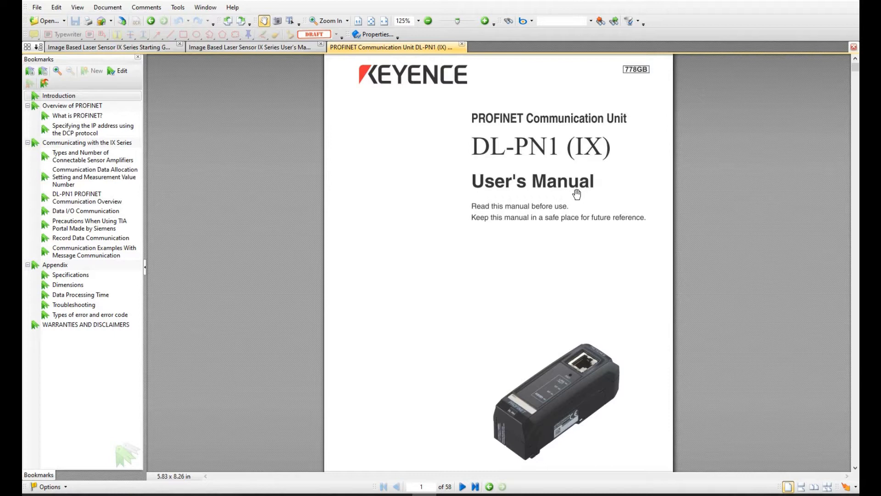
pyautogui.click(70, 212)
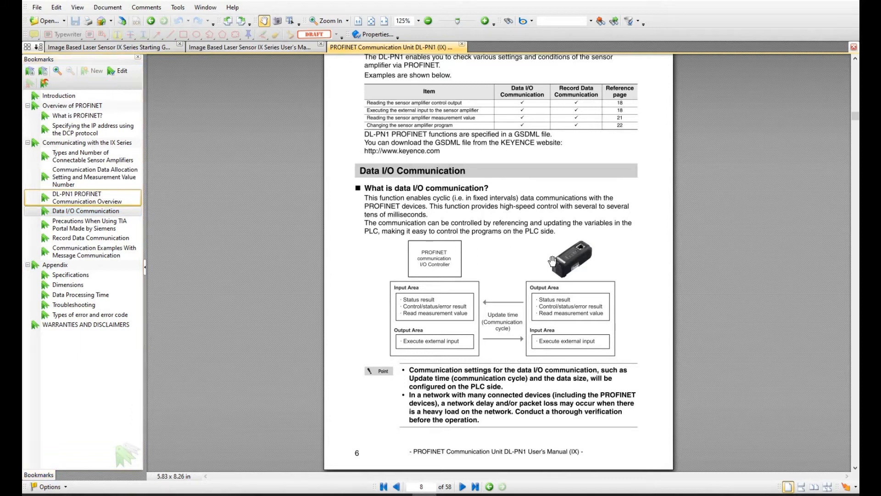
# Read the manual's precautions for using TIA Portal and the DL-PN1 (Slot 0) input device map.
pyautogui.scroll(-10, 553, 261)
pyautogui.scroll(4, 552, 261)
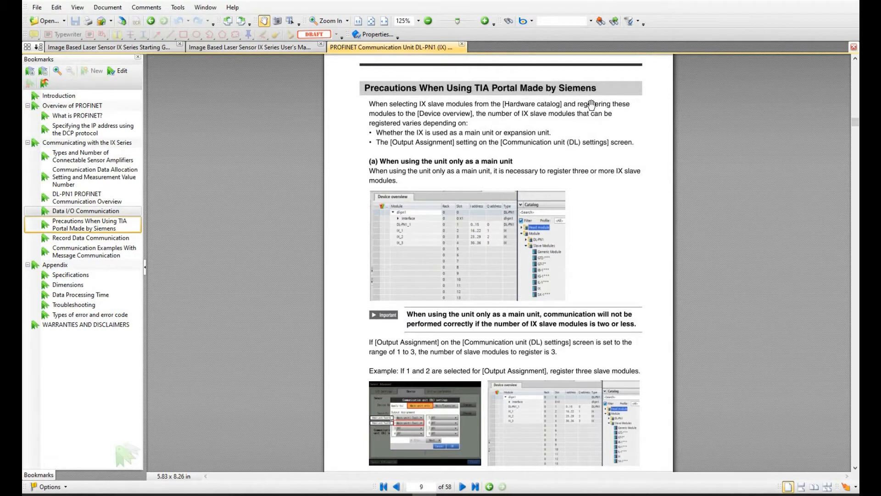
pyautogui.scroll(-1, 577, 183)
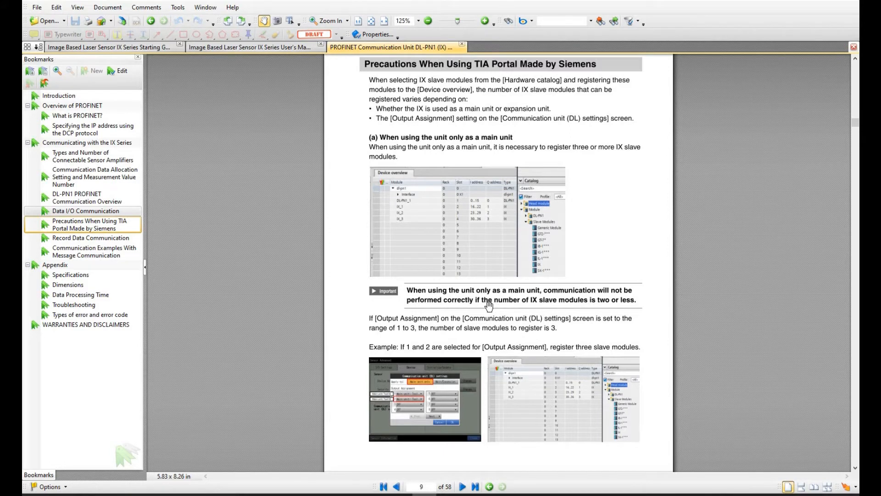
pyautogui.scroll(-20, 489, 306)
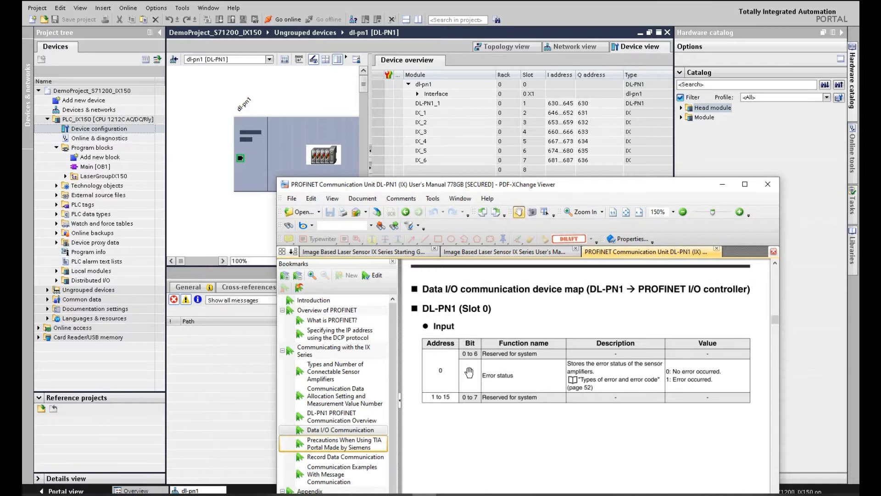
pyautogui.moveTo(418, 371); pyautogui.dragTo(441, 368)
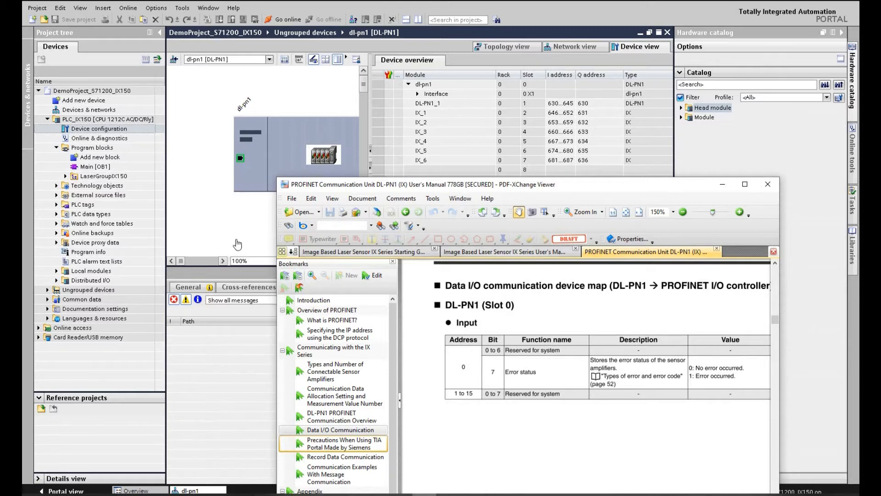
# Open the LaserSensor PLC tag table, widen its Name column and select the LaserSensor_I_Error_Global tag.
pyautogui.click(57, 205)
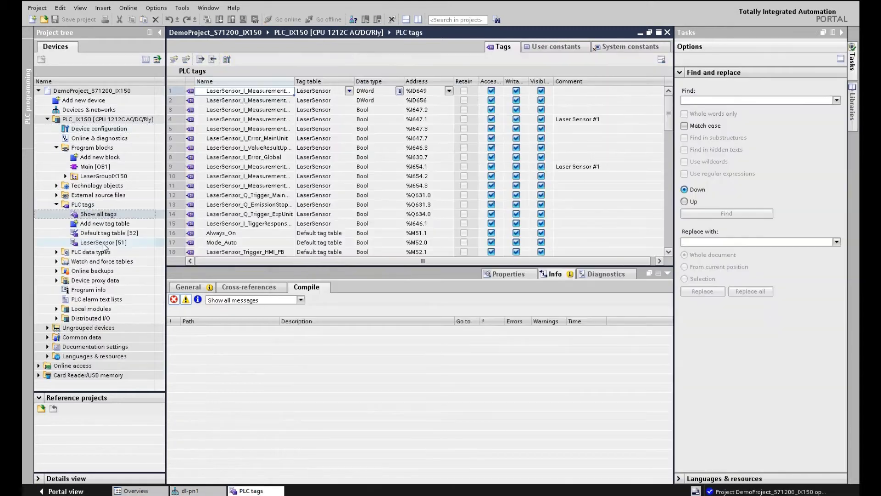
pyautogui.click(105, 245)
pyautogui.doubleClick(104, 243)
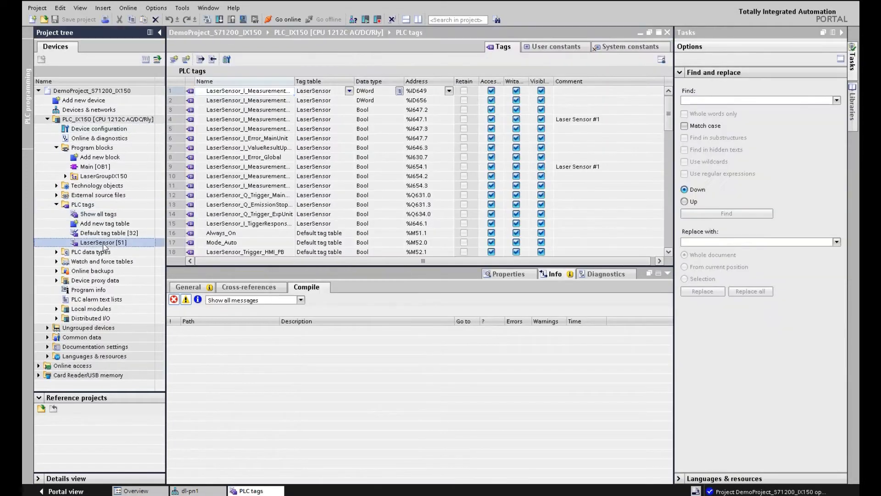
pyautogui.moveTo(294, 80); pyautogui.dragTo(338, 76)
pyautogui.click(173, 91)
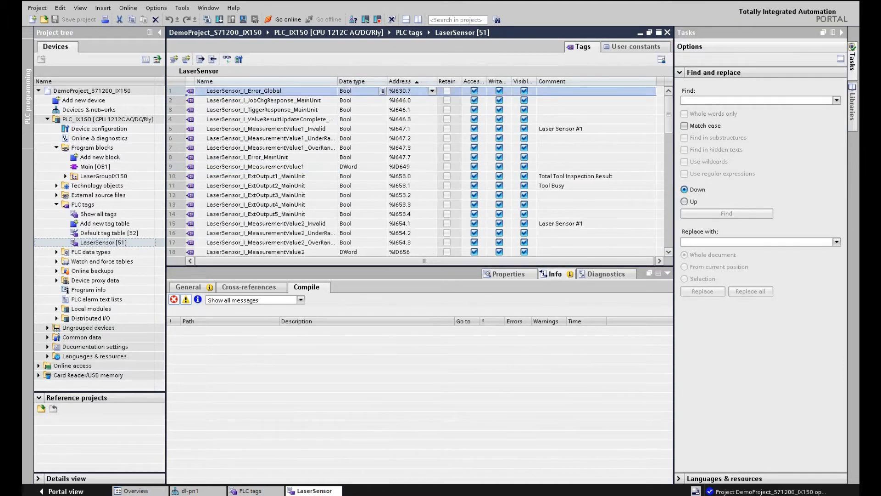
# Switch back to the PDF manual and examine the sensor amplifier's Slot 1 input map at addresses 16 to 22.
pyautogui.click(424, 494)
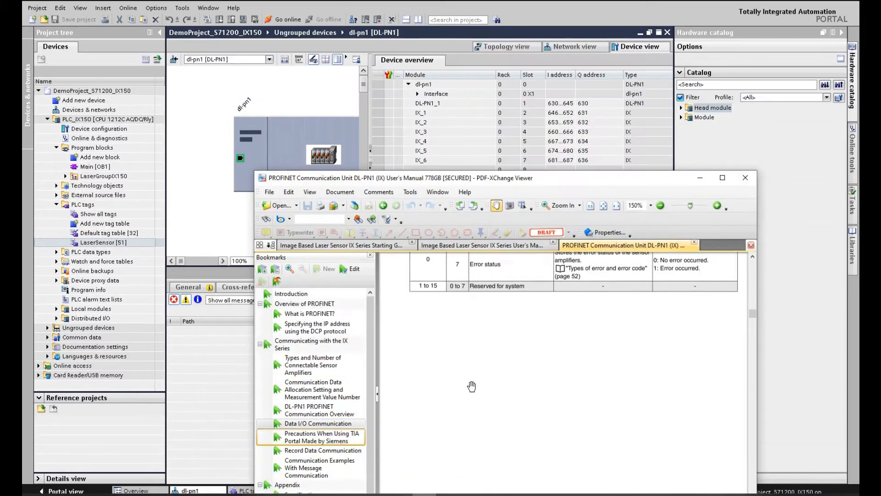
pyautogui.scroll(-5, 472, 386)
pyautogui.scroll(-3, 472, 386)
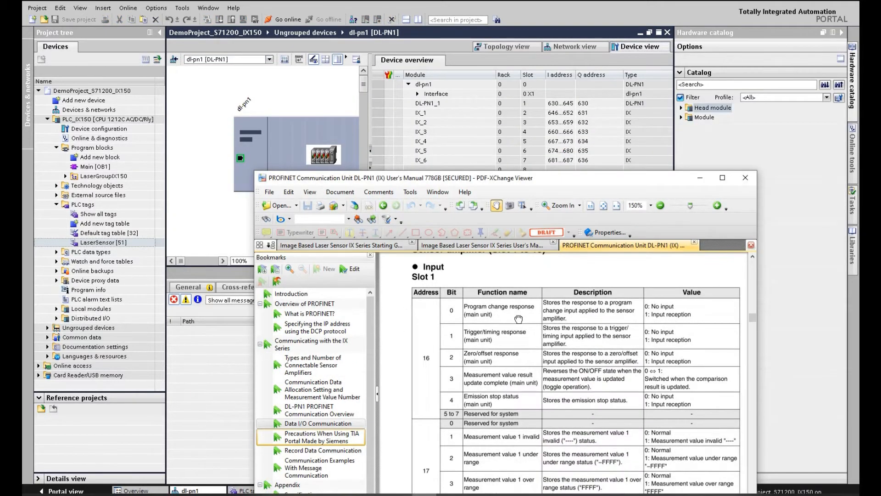
pyautogui.scroll(2, 431, 296)
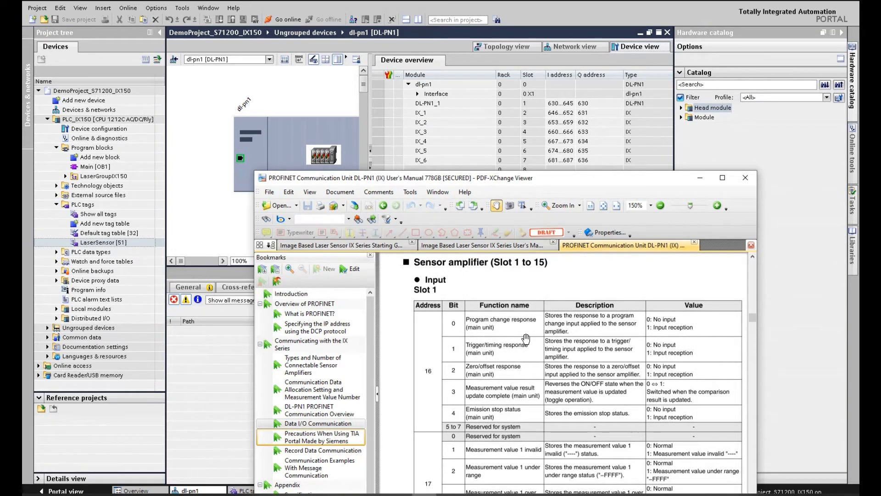
pyautogui.scroll(-1, 528, 337)
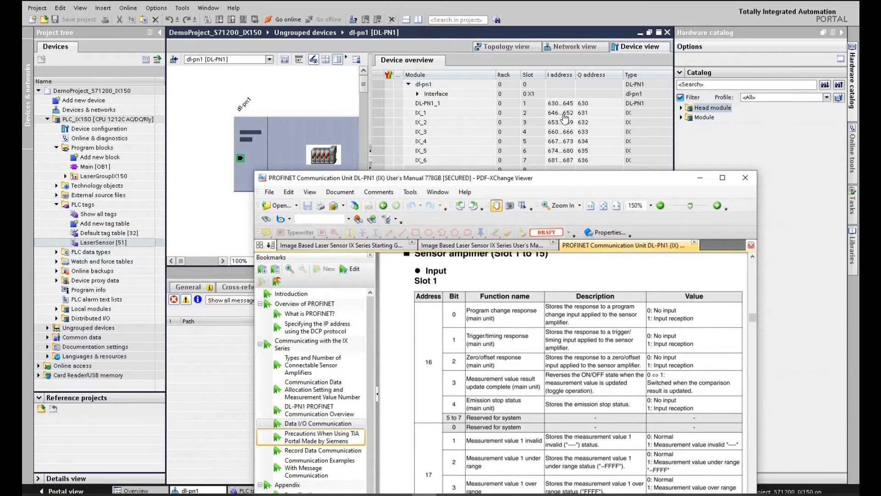
pyautogui.scroll(-3, 500, 365)
pyautogui.moveTo(503, 294); pyautogui.dragTo(505, 333)
pyautogui.moveTo(451, 351); pyautogui.dragTo(453, 295)
pyautogui.moveTo(490, 411); pyautogui.dragTo(484, 419)
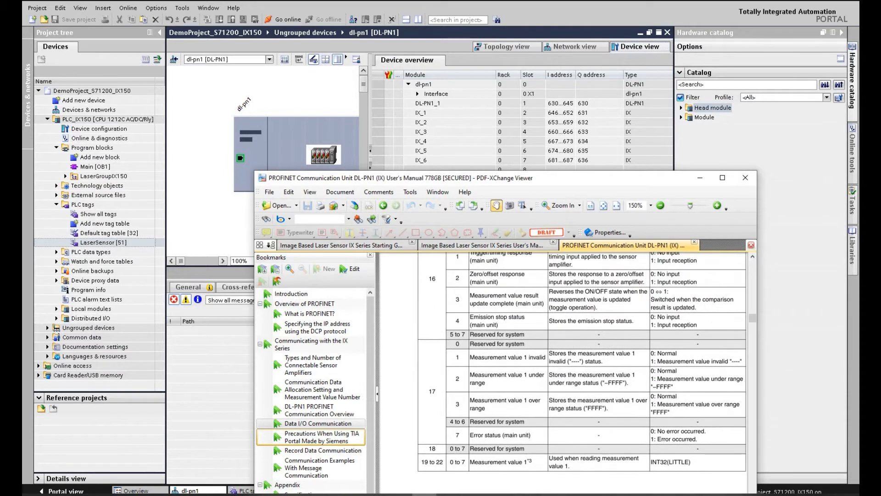
pyautogui.scroll(4, 514, 422)
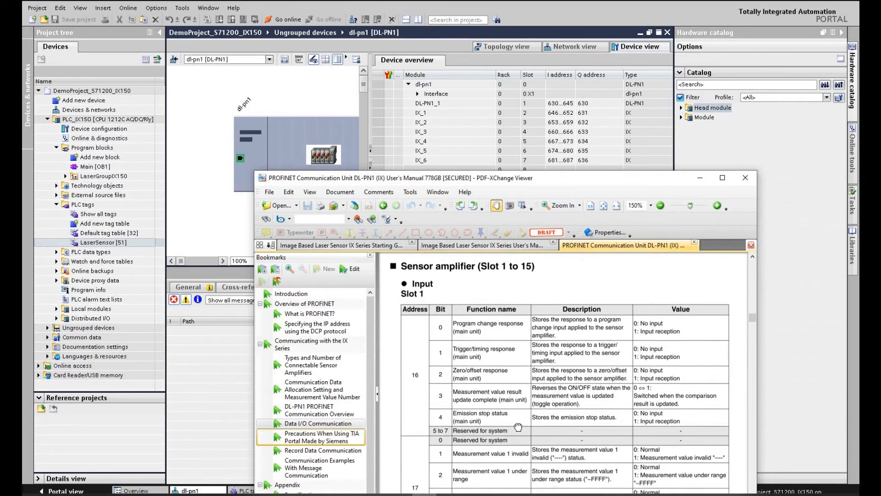
pyautogui.moveTo(530, 370); pyautogui.dragTo(531, 327)
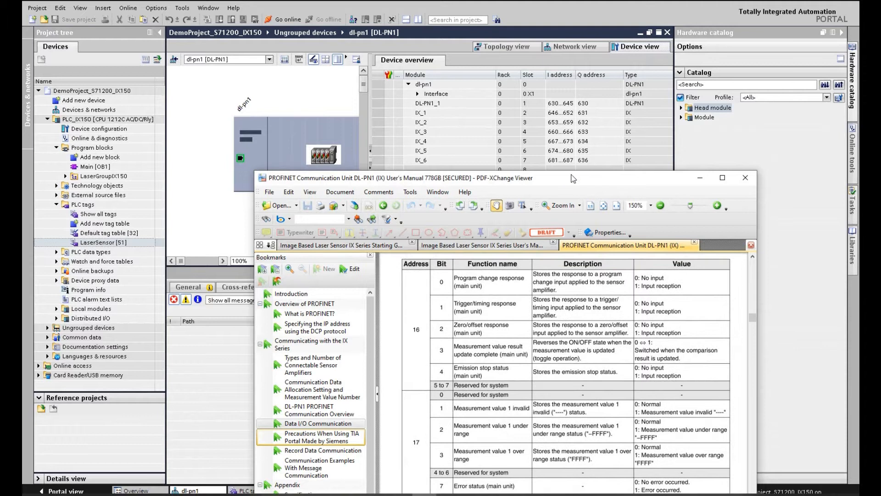
# Place the manual window beside the Device overview so the Slot 1 map and module addresses are readable together.
pyautogui.moveTo(570, 173); pyautogui.dragTo(571, 138)
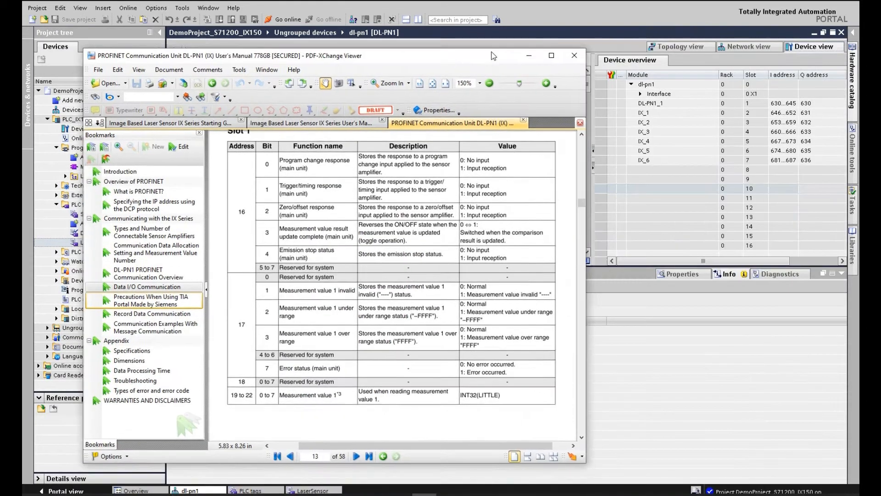
pyautogui.moveTo(494, 56); pyautogui.dragTo(474, 50)
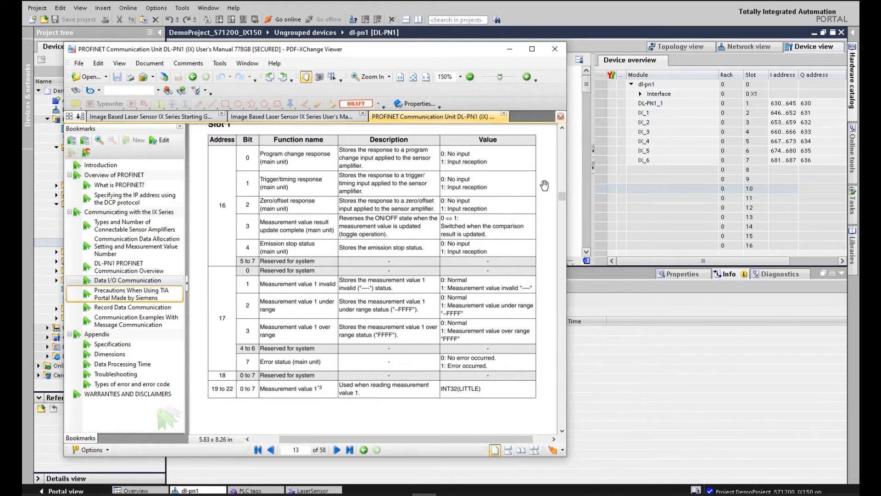
pyautogui.scroll(2, 260, 191)
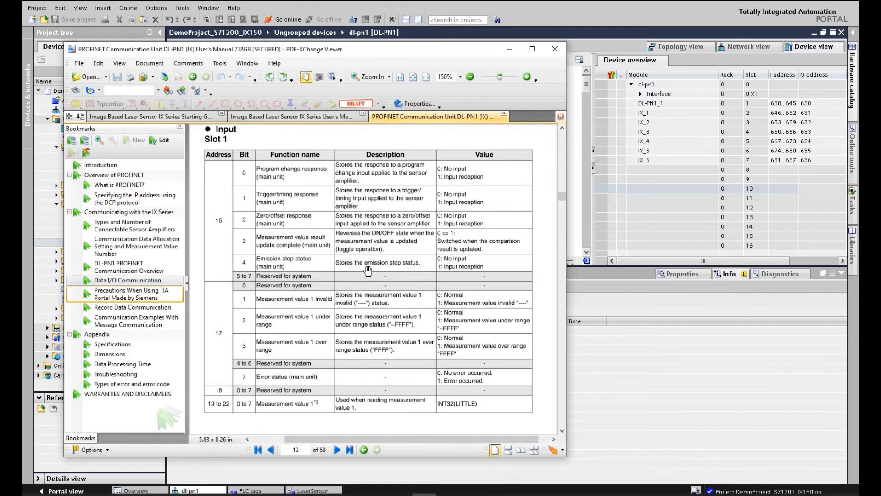
# Examine the manual's input maps for Slots 2, 3 and 4 against the IX modules in the Device overview.
pyautogui.scroll(-5, 367, 271)
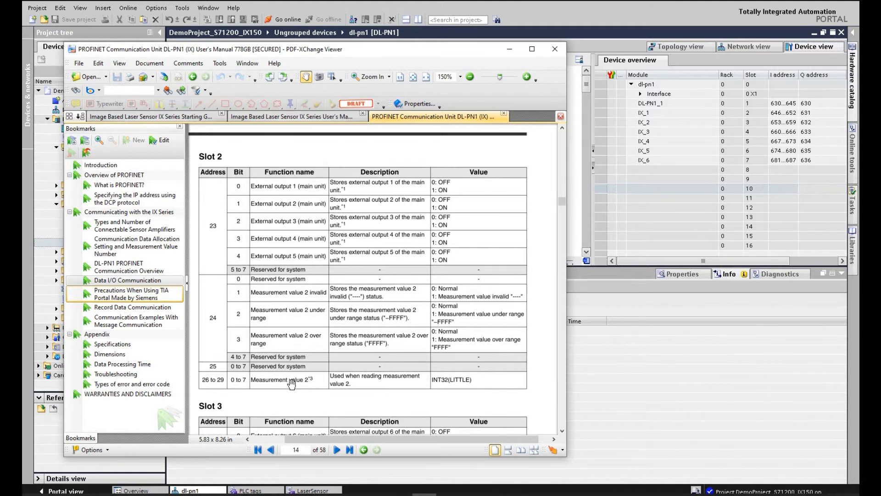
pyautogui.scroll(-5, 301, 397)
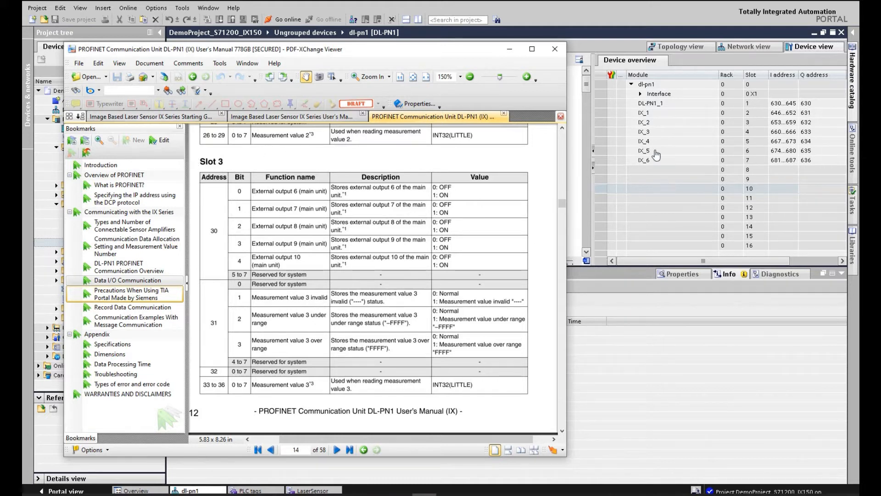
pyautogui.scroll(1, 415, 281)
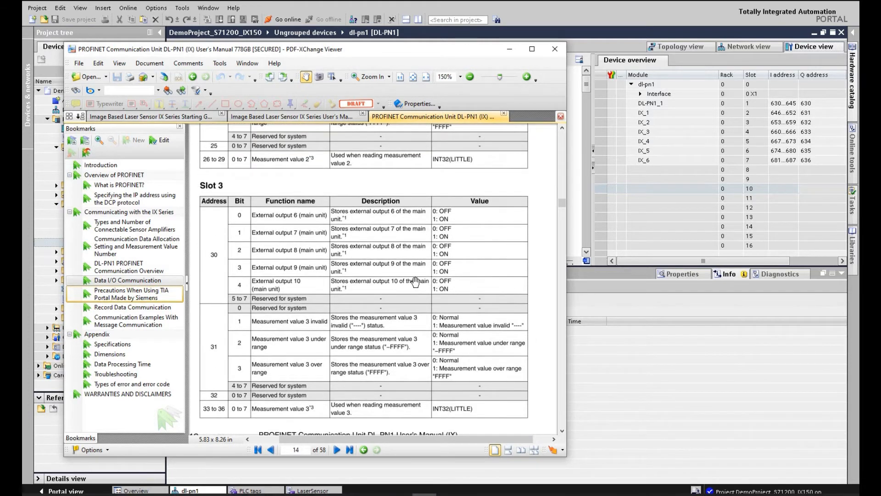
pyautogui.scroll(-10, 415, 281)
pyautogui.moveTo(391, 328); pyautogui.dragTo(385, 321)
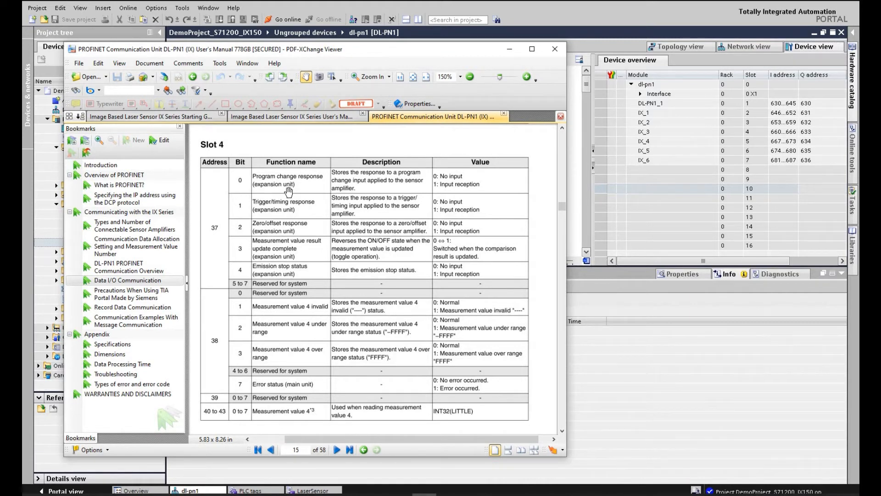
pyautogui.scroll(1, 274, 242)
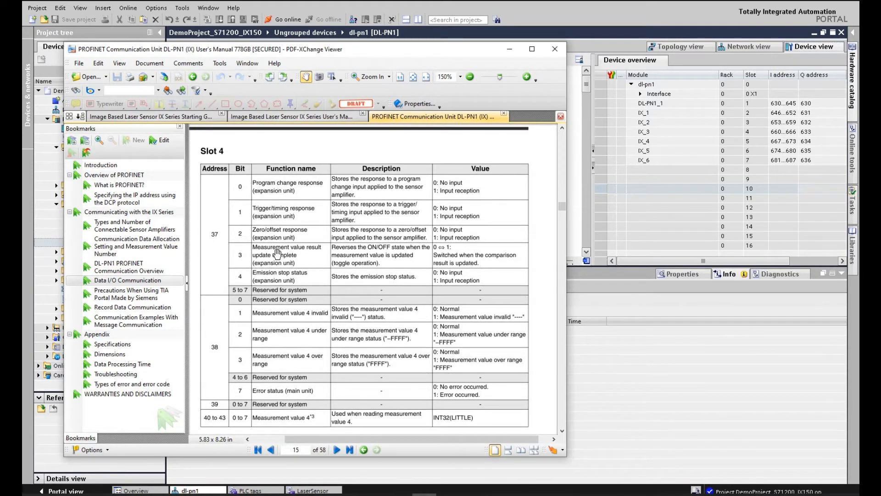
# Compare the main unit's Slot 1 input map with the expansion unit's Slot 4 map.
pyautogui.scroll(10, 277, 253)
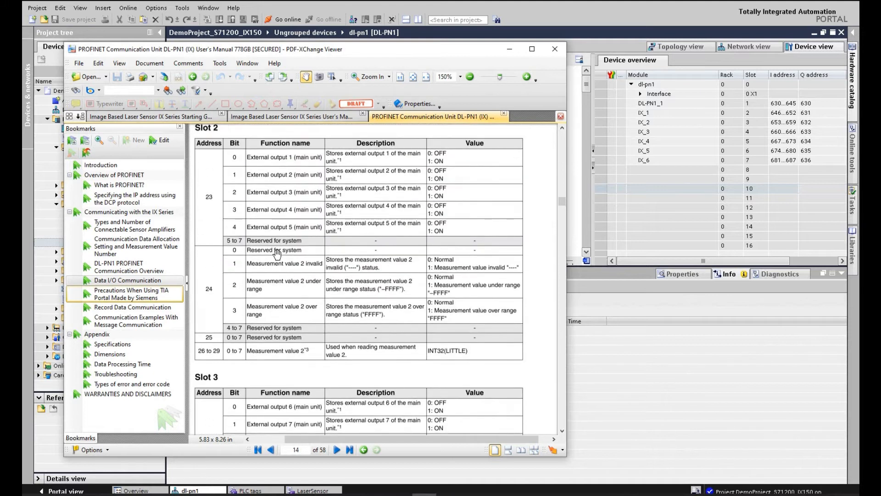
pyautogui.scroll(10, 277, 253)
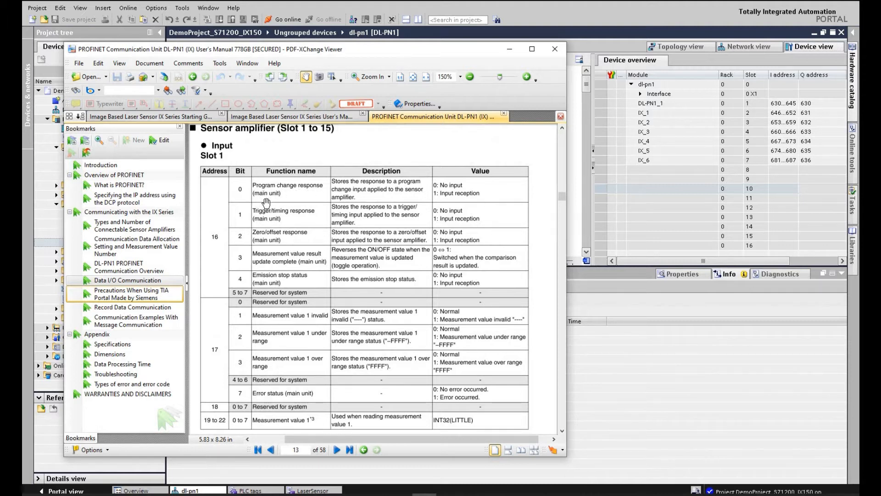
pyautogui.scroll(-10, 268, 201)
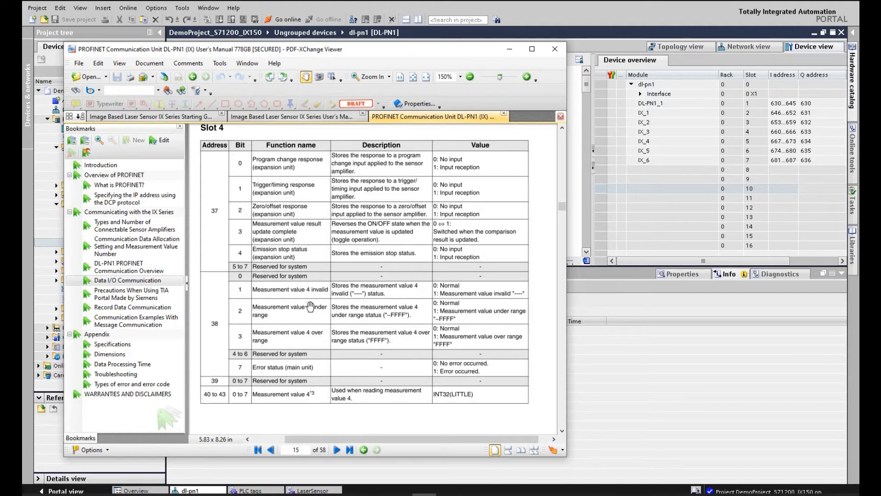
# Examine the expansion unit's Slot 5 and Slot 6 input maps, covering external outputs and measurement values 5 and 6.
pyautogui.scroll(-10, 310, 306)
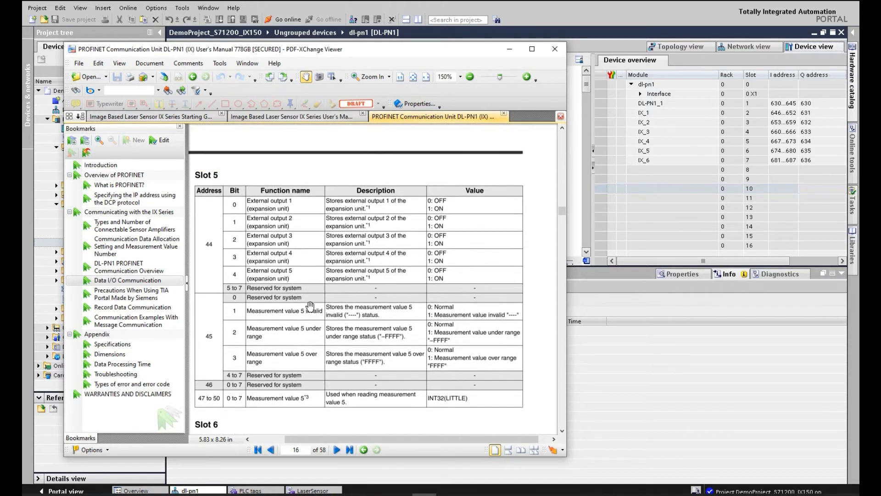
pyautogui.scroll(-1, 311, 306)
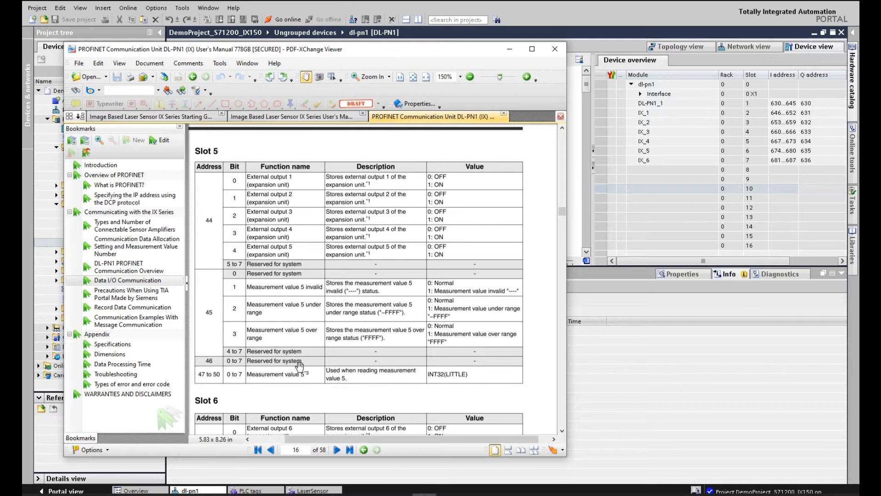
pyautogui.moveTo(307, 396); pyautogui.dragTo(306, 158)
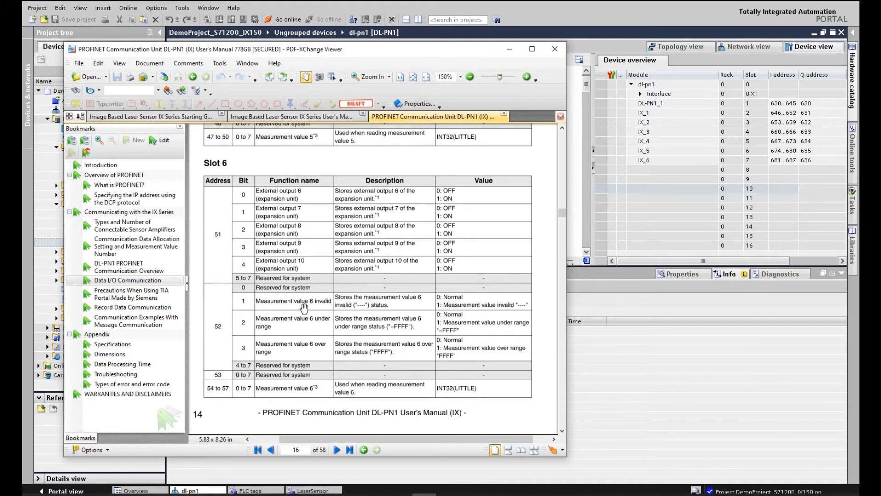
pyautogui.scroll(5, 320, 244)
pyautogui.scroll(1, 312, 342)
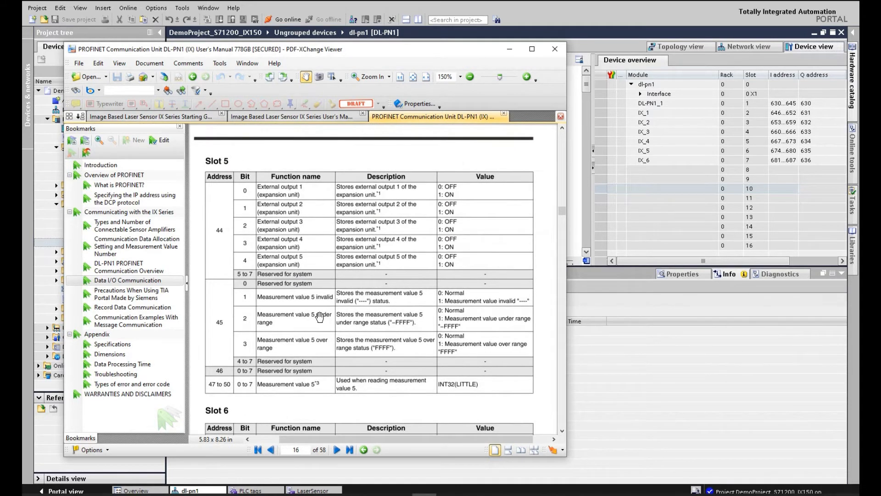
# Review the Slot 4 input map again and return to the sensor amplifier's Slot 1 map.
pyautogui.scroll(10, 319, 316)
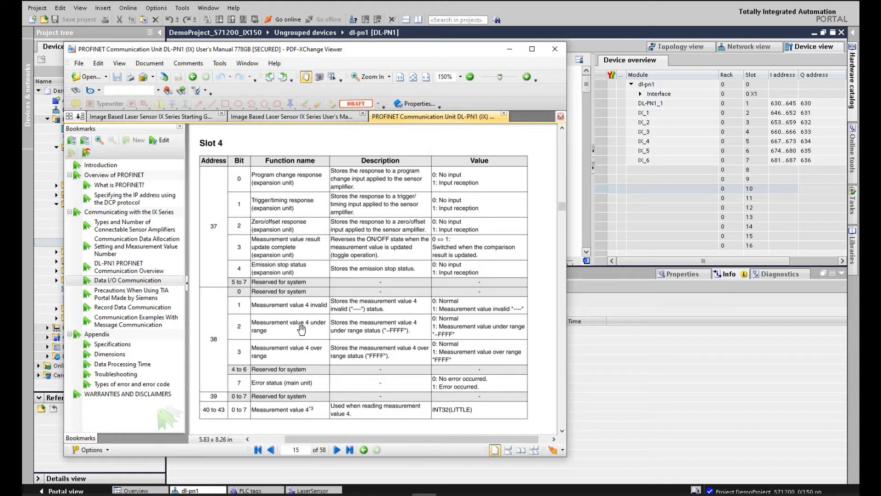
pyautogui.scroll(10, 269, 265)
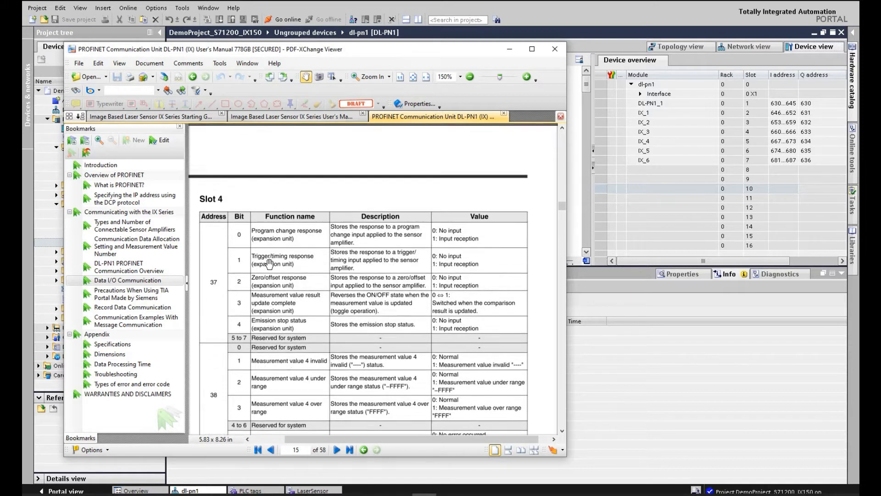
pyautogui.scroll(10, 233, 265)
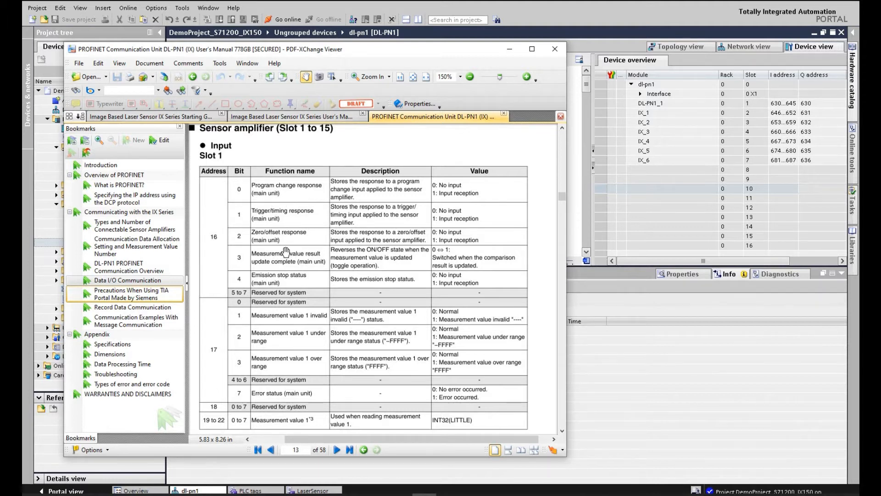
# Review the manual's Slot 2 to Slot 5 input maps against the IX modules in the Device overview.
pyautogui.scroll(-8, 283, 335)
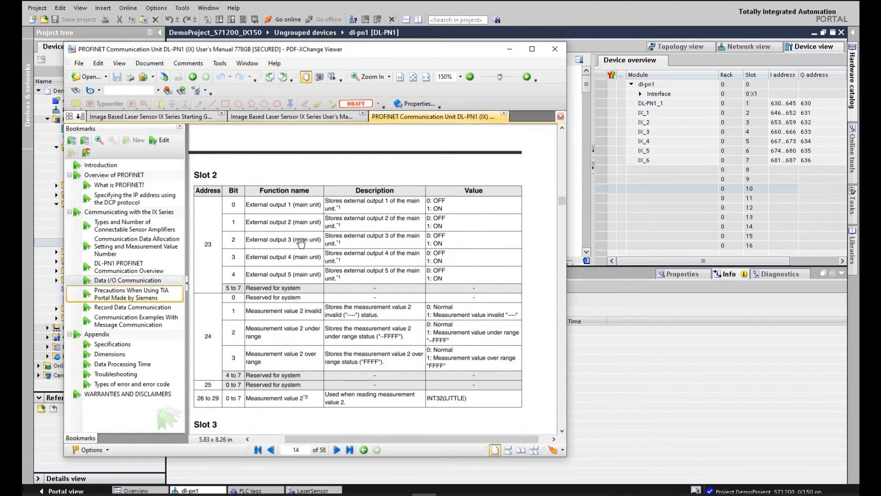
pyautogui.scroll(-1, 307, 266)
pyautogui.scroll(-9, 307, 266)
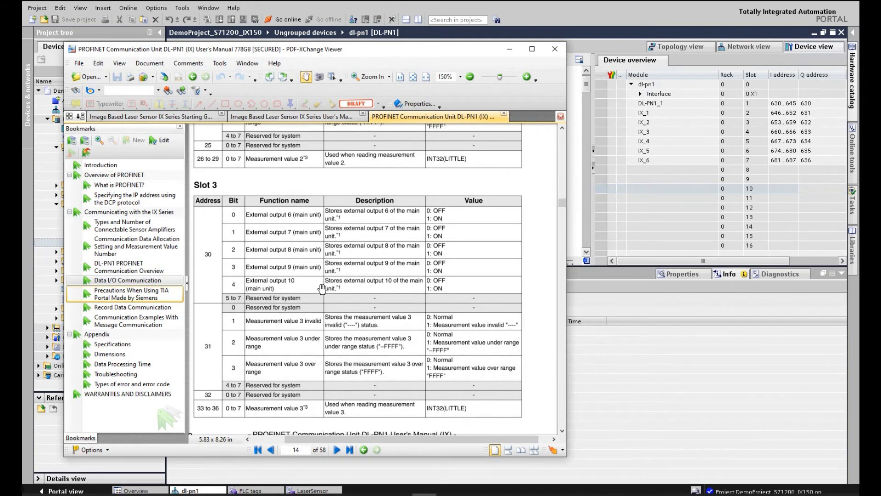
pyautogui.scroll(-15, 322, 289)
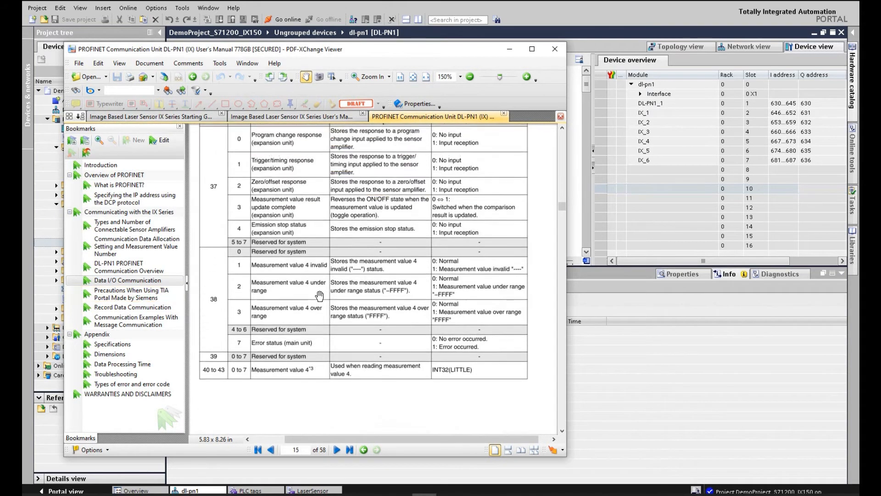
pyautogui.scroll(2, 320, 295)
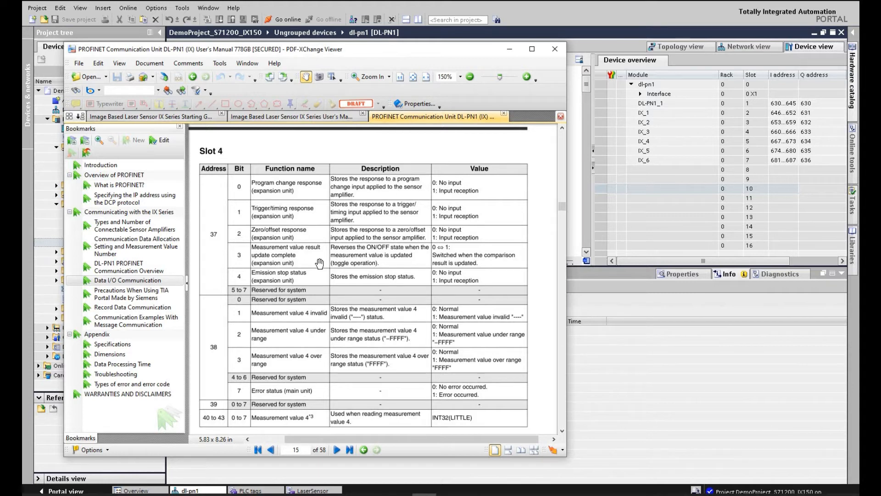
pyautogui.scroll(-3, 319, 263)
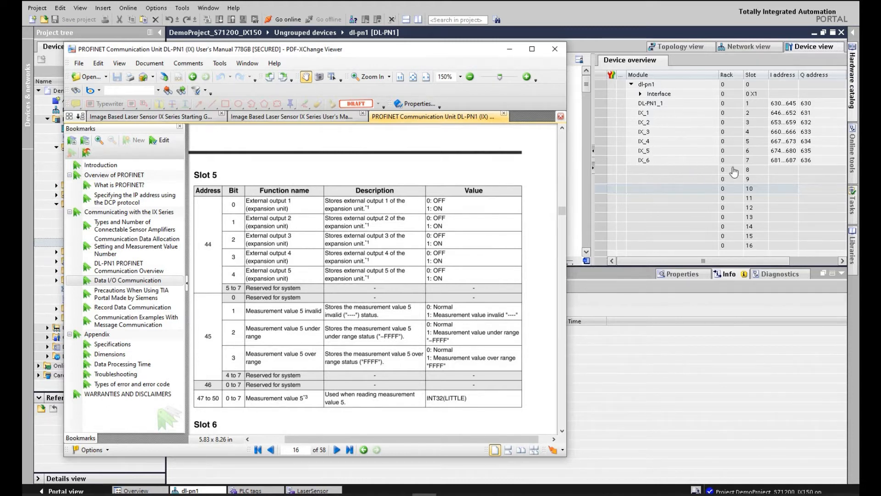
pyautogui.moveTo(402, 284)
pyautogui.mouseDown()
pyautogui.moveTo(409, 288)
pyautogui.moveTo(408, 280)
pyautogui.mouseUp()
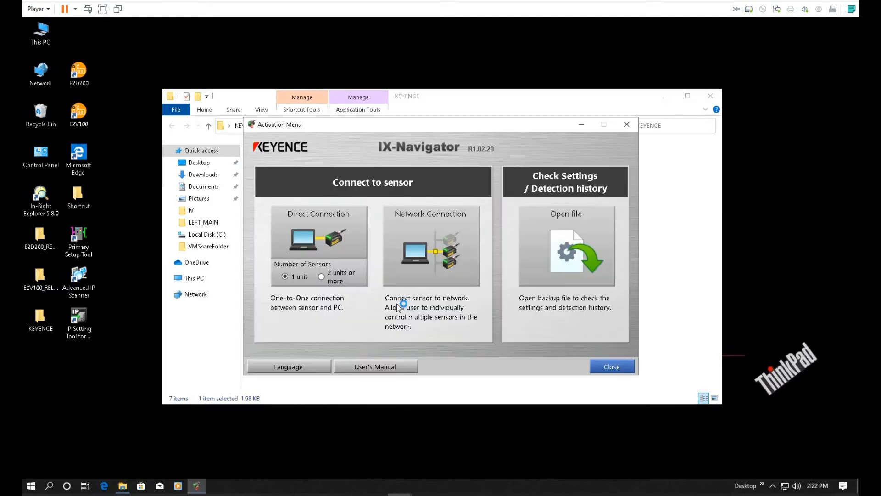
# In IX-Navigator, open the backup file 20200114_151538.ixa and go through program P01's sensor setup to the output assignment.
pyautogui.click(606, 264)
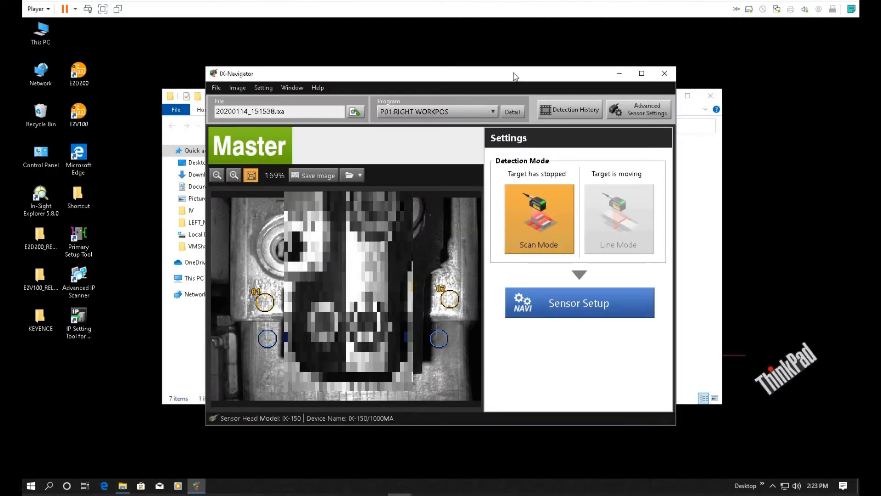
pyautogui.click(710, 96)
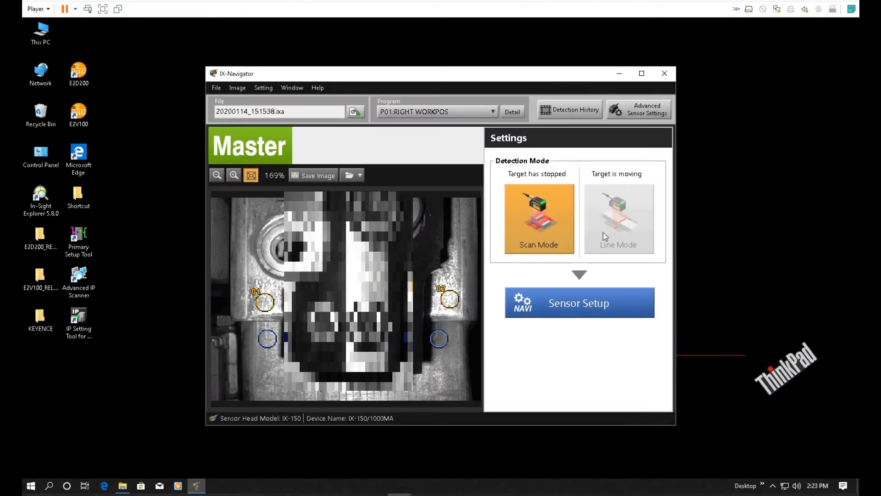
pyautogui.click(570, 307)
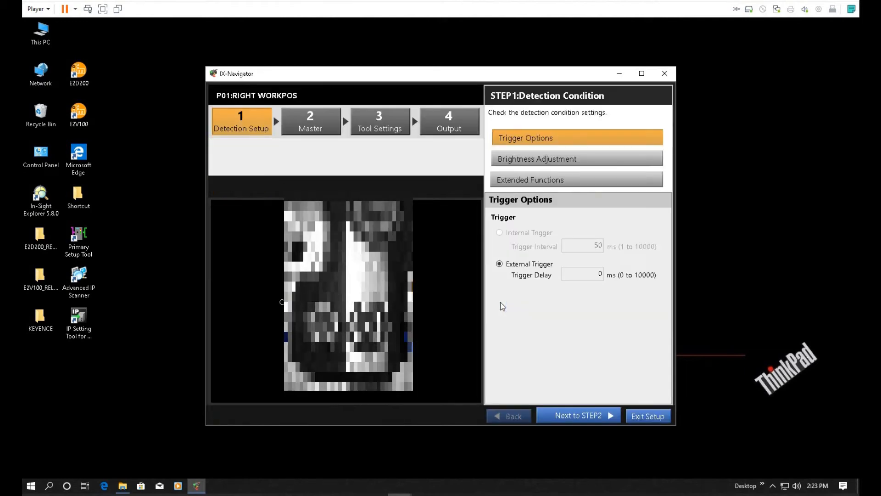
pyautogui.click(385, 133)
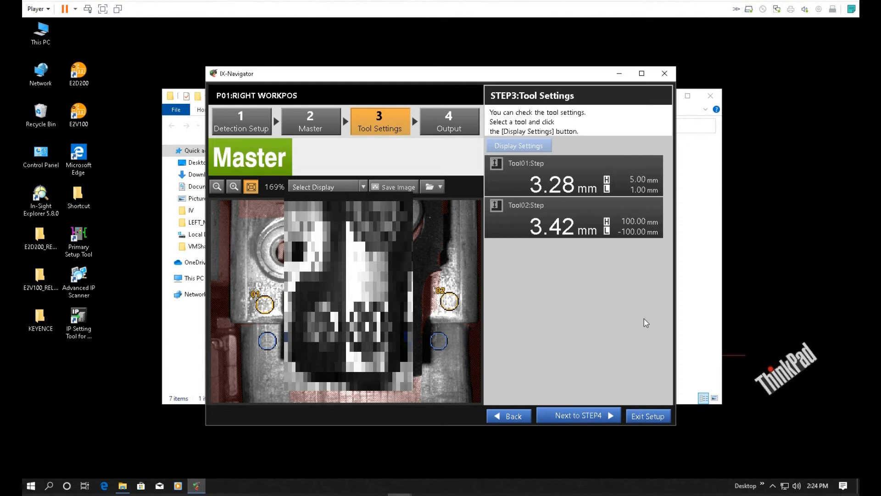
pyautogui.click(449, 121)
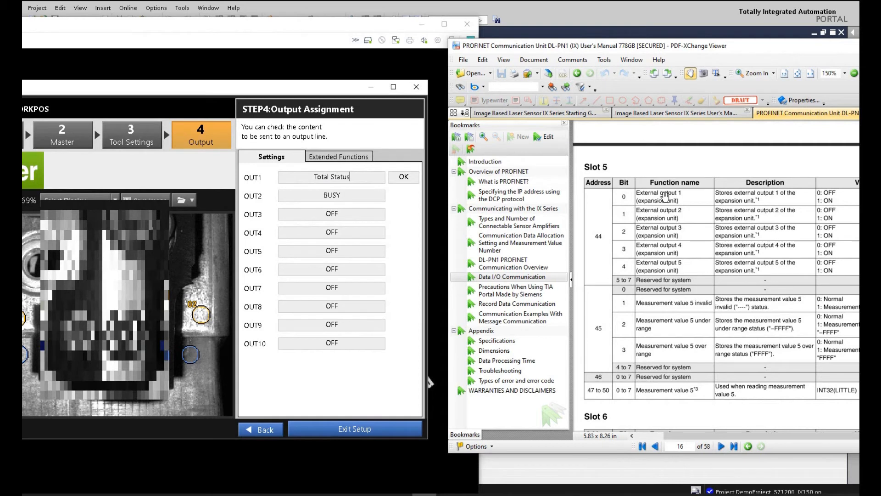
# Compare the OUT1 to OUT10 assignments with the main unit's external output bits in the manual's Slot 2 and Slot 3 maps.
pyautogui.scroll(-2, 665, 196)
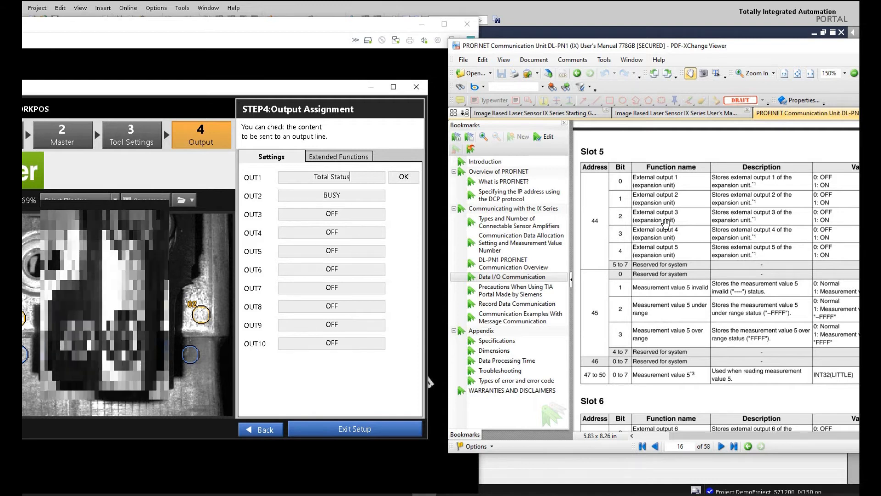
pyautogui.scroll(15, 668, 224)
pyautogui.scroll(-5, 716, 237)
pyautogui.scroll(2, 720, 237)
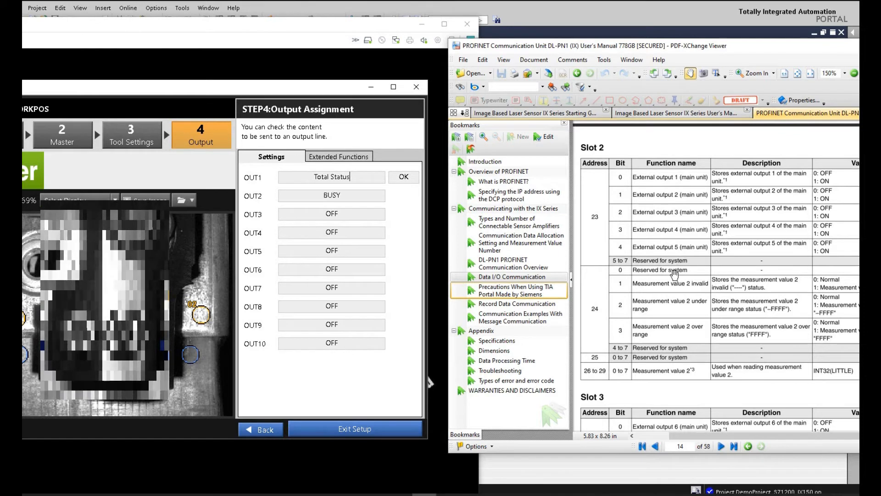
pyautogui.scroll(-1, 670, 348)
pyautogui.scroll(-4, 670, 347)
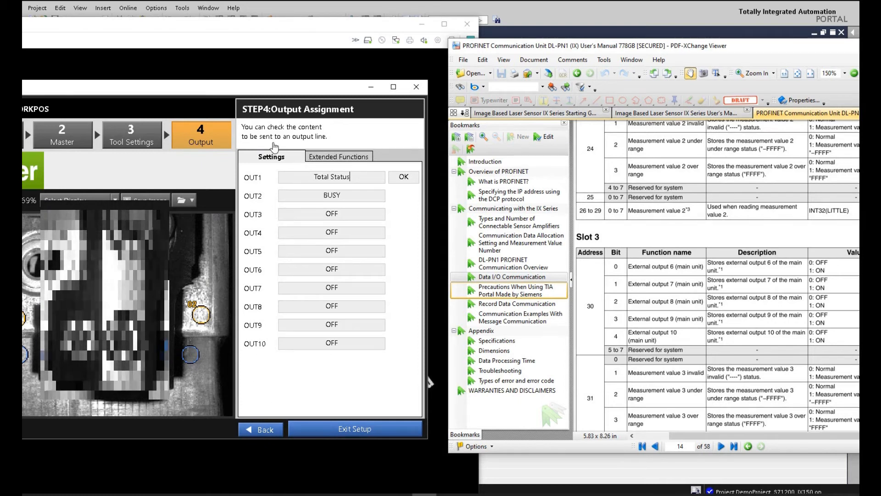
pyautogui.moveTo(691, 347); pyautogui.dragTo(698, 266)
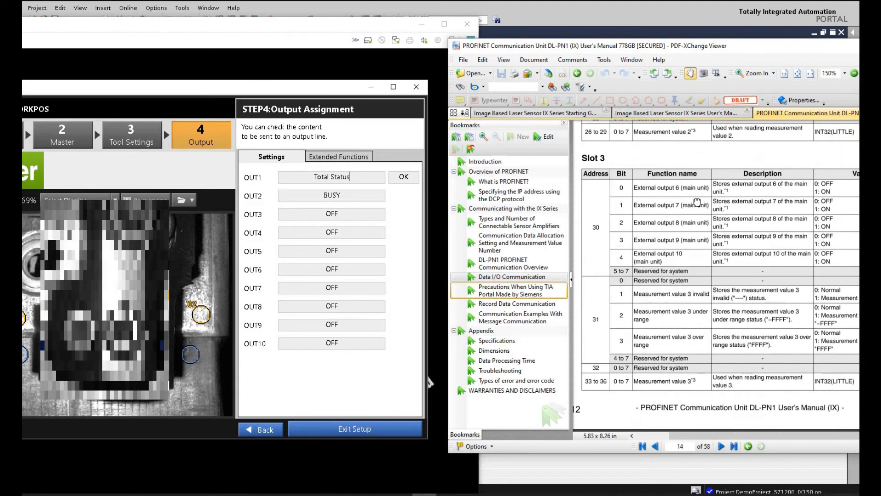
pyautogui.moveTo(697, 203); pyautogui.dragTo(698, 210)
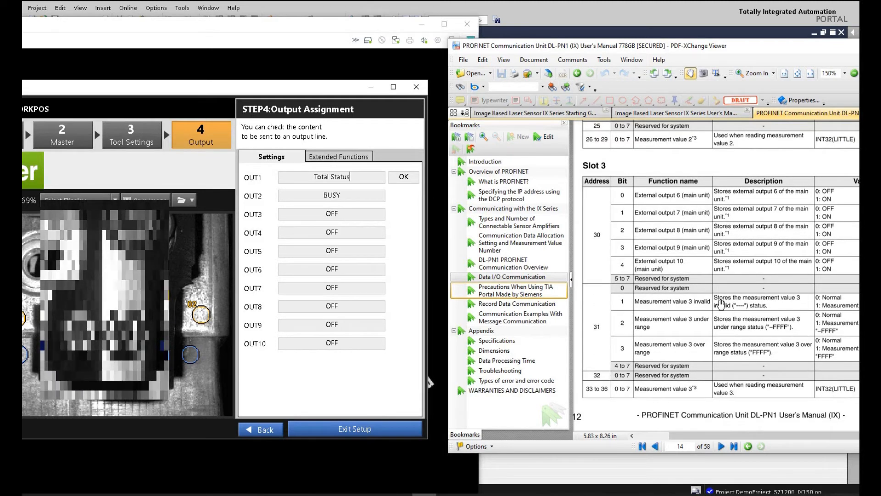
# Check the expansion unit's external output bits in the Slot 5 map against the sensor's output assignment.
pyautogui.scroll(-10, 721, 303)
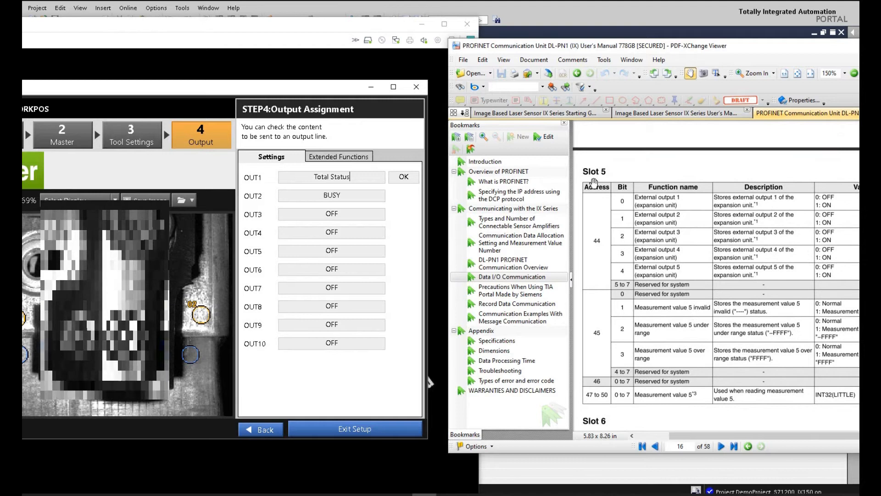
pyautogui.scroll(1, 590, 168)
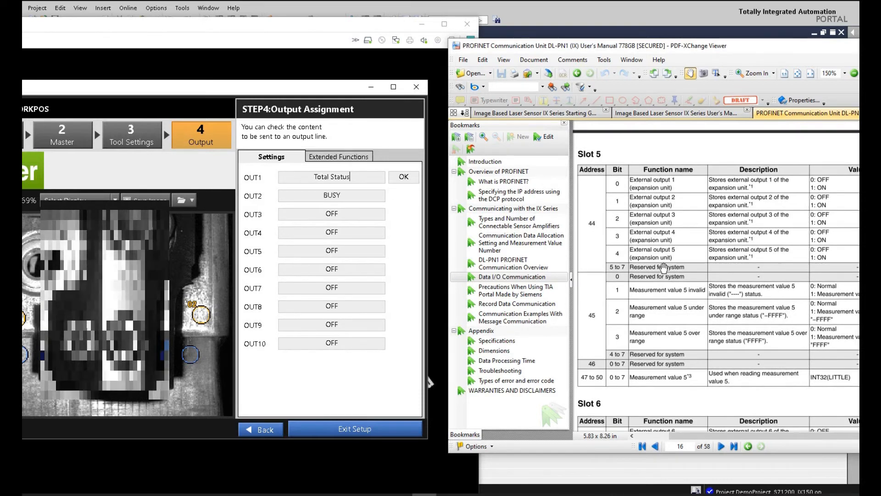
pyautogui.scroll(-8, 684, 313)
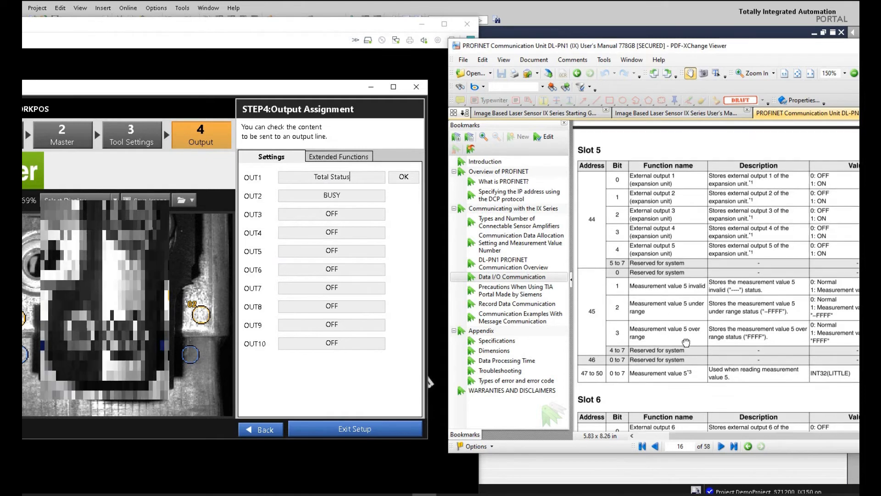
pyautogui.moveTo(684, 313); pyautogui.dragTo(674, 287)
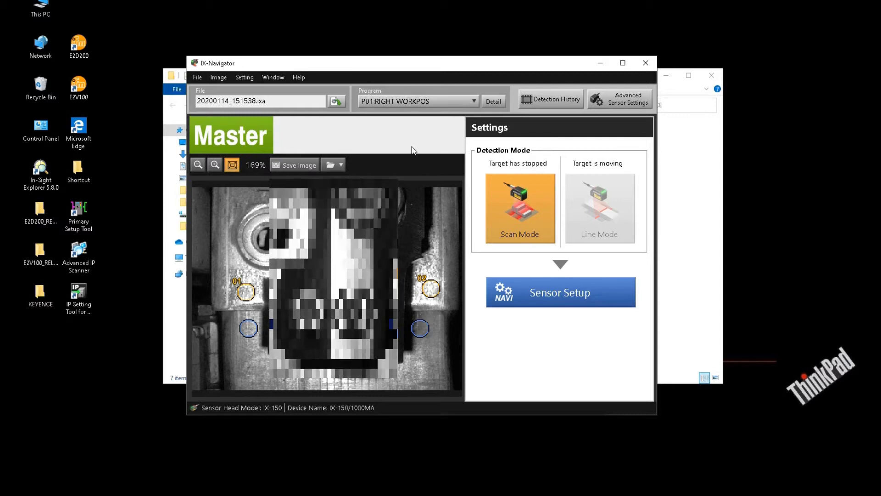
# Inspect the advanced sensor settings for main/expansion unit operation and the device's communication unit (DL) output assignment.
pyautogui.click(630, 103)
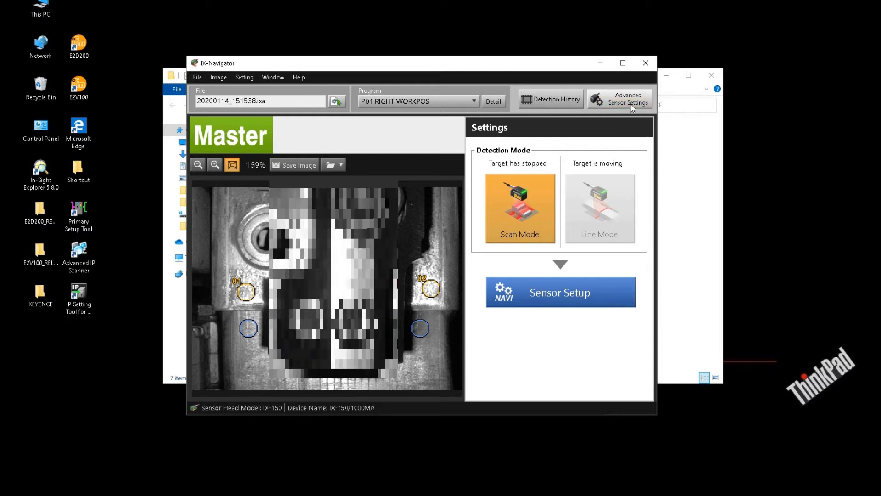
pyautogui.moveTo(338, 125); pyautogui.dragTo(387, 129)
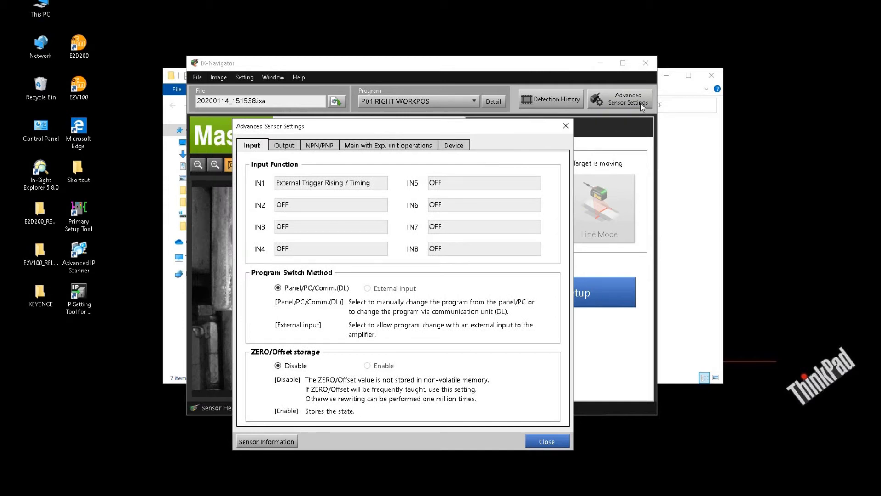
pyautogui.click(366, 148)
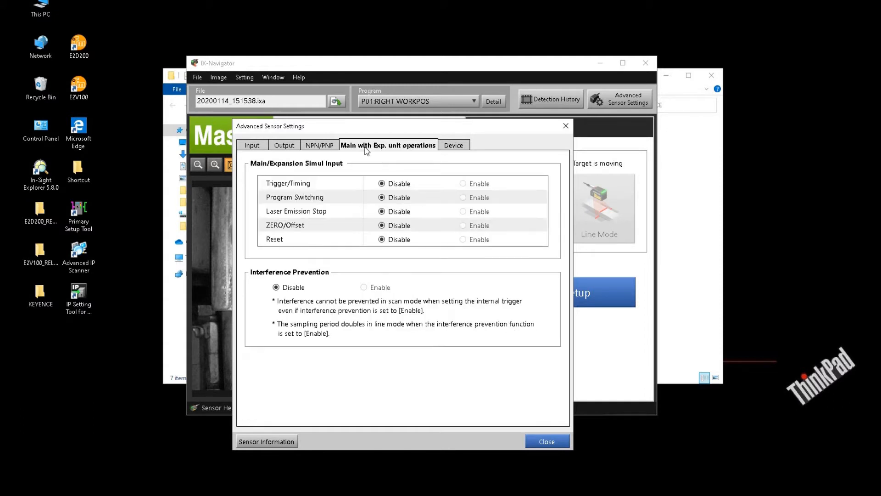
pyautogui.click(463, 150)
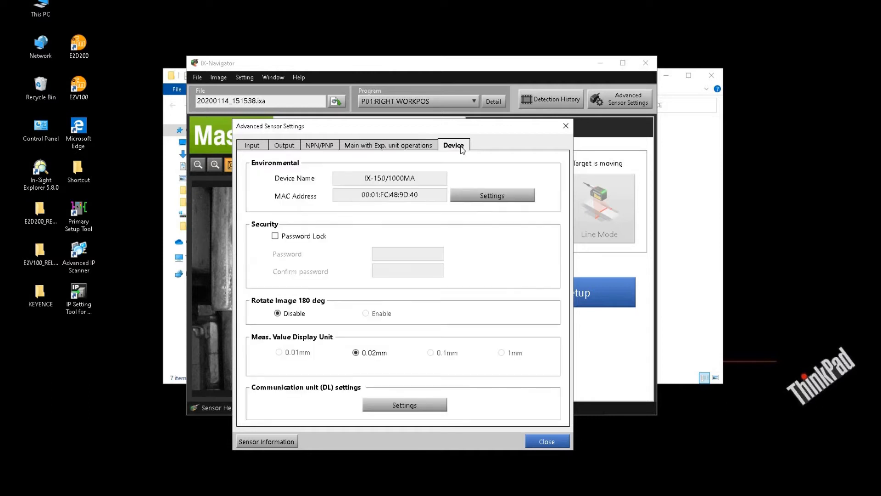
pyautogui.click(428, 411)
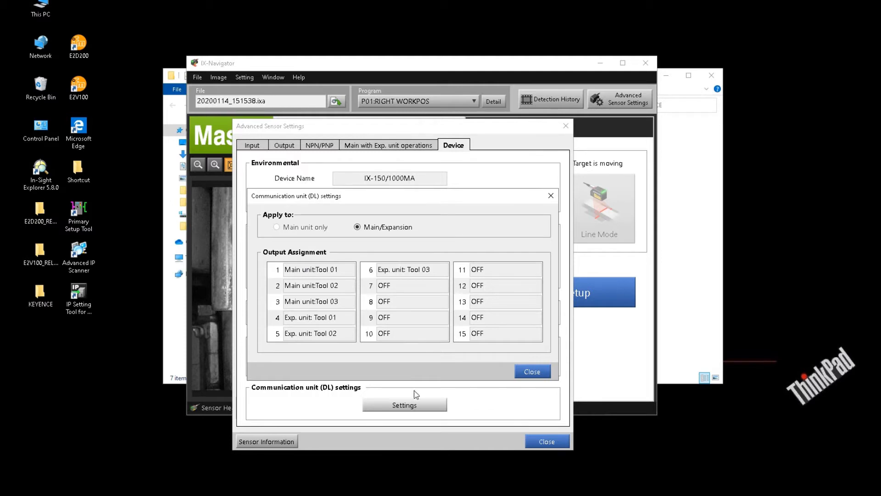
pyautogui.click(409, 407)
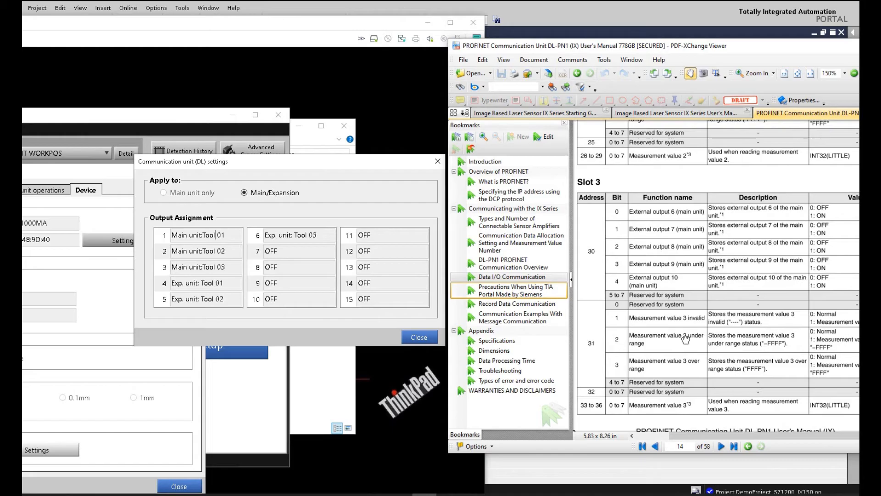
# Match DL output assignments 1 to 3 for the main unit's tools with the manual's Slot 1, 2 and 3 input maps.
pyautogui.scroll(6, 685, 340)
pyautogui.scroll(6, 685, 340)
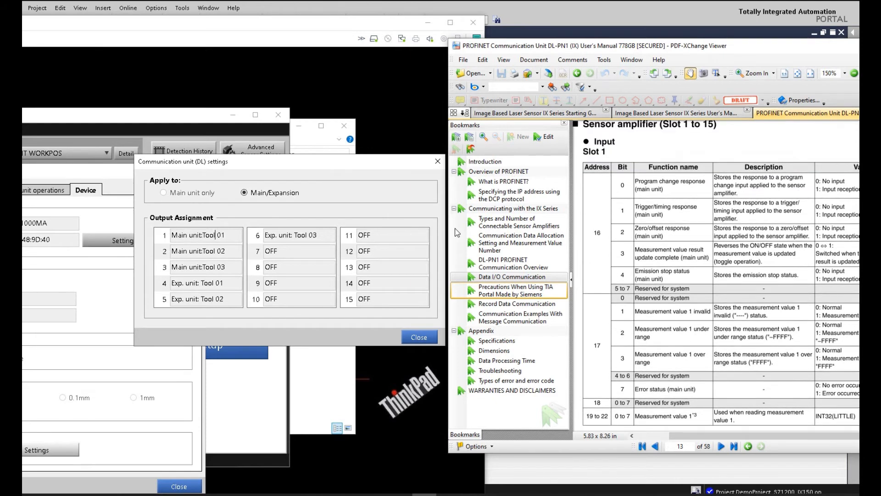
pyautogui.moveTo(636, 248)
pyautogui.mouseDown()
pyautogui.moveTo(641, 265)
pyautogui.moveTo(639, 257)
pyautogui.mouseUp()
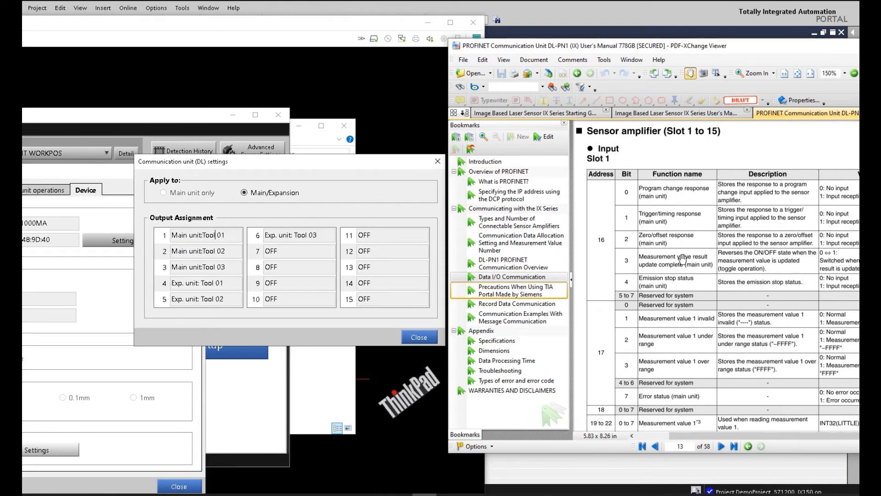
pyautogui.scroll(-1, 683, 260)
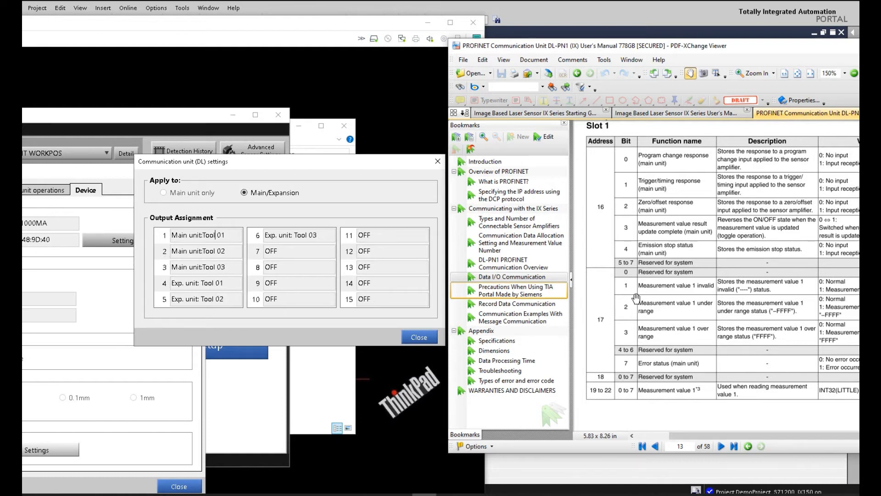
pyautogui.moveTo(690, 375); pyautogui.dragTo(689, 169)
pyautogui.scroll(-5, 707, 304)
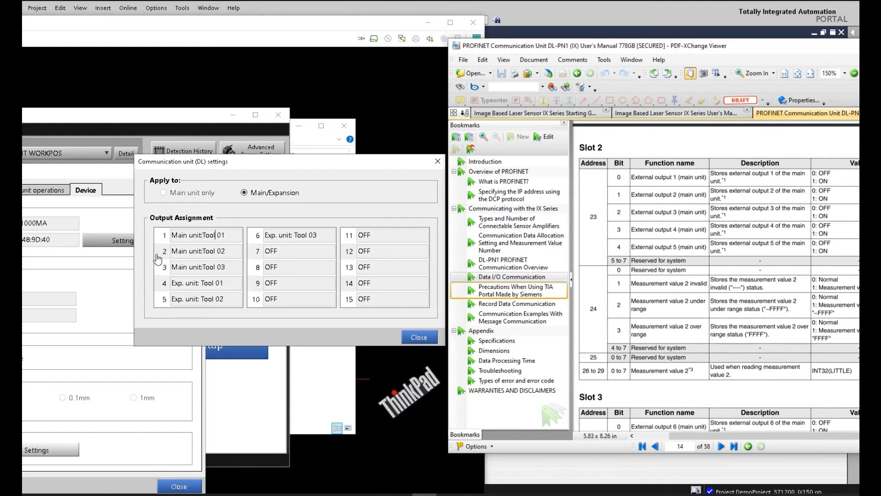
pyautogui.scroll(-5, 680, 285)
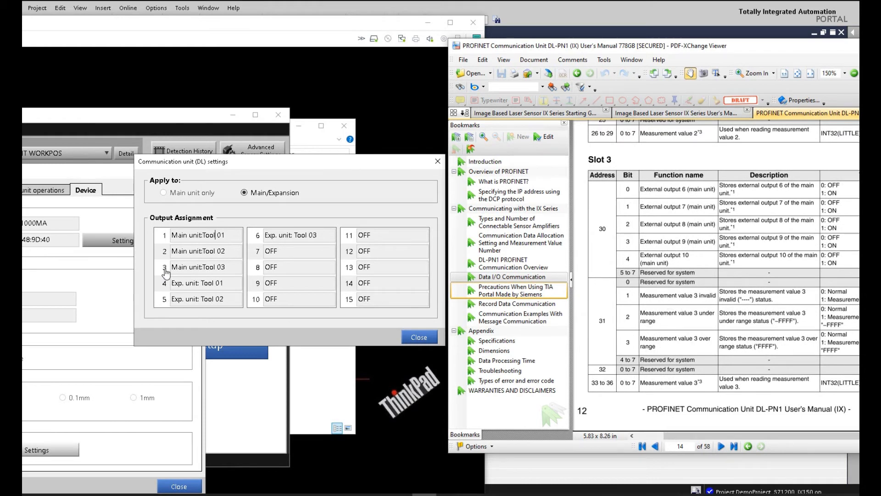
# Match DL output assignments 4 to 6 for the expansion unit's tools with the manual's Slot 4, 5 and 6 input maps.
pyautogui.scroll(-10, 655, 316)
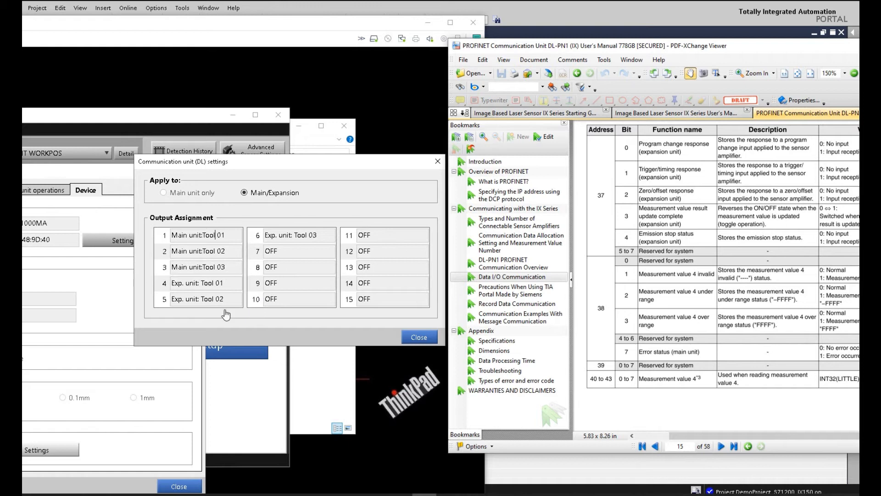
pyautogui.scroll(-10, 754, 374)
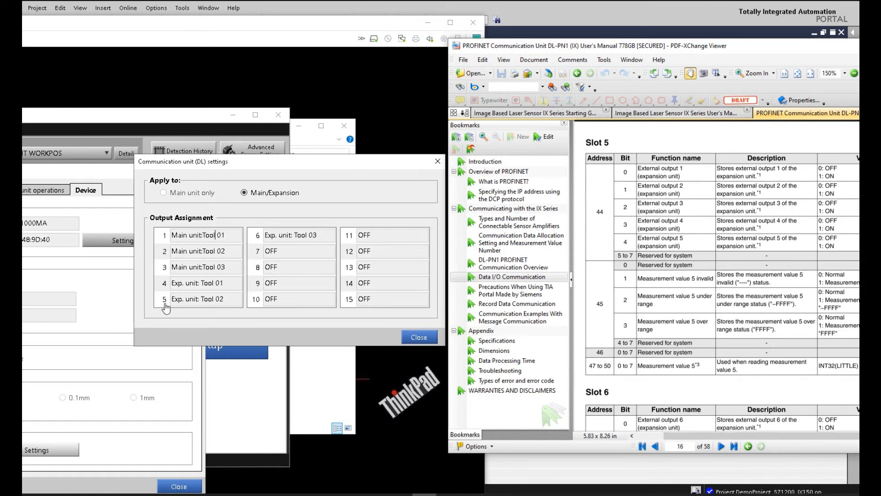
pyautogui.moveTo(604, 392); pyautogui.dragTo(596, 158)
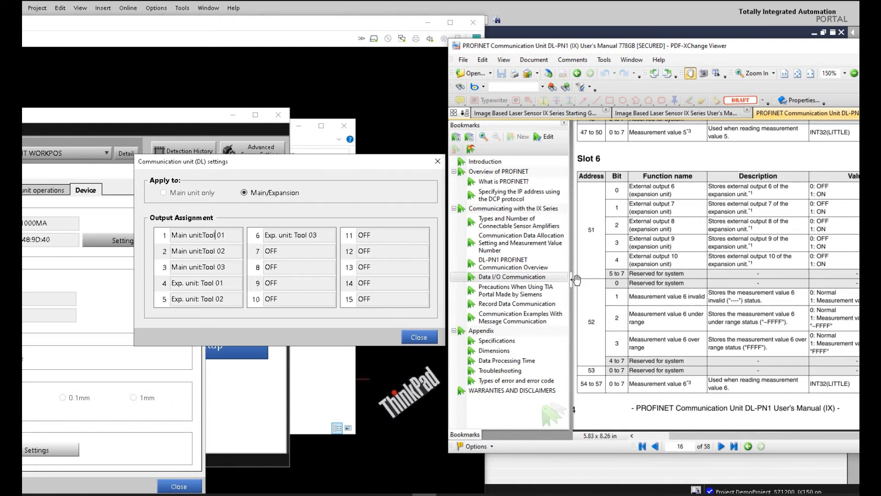
pyautogui.moveTo(623, 196); pyautogui.dragTo(627, 236)
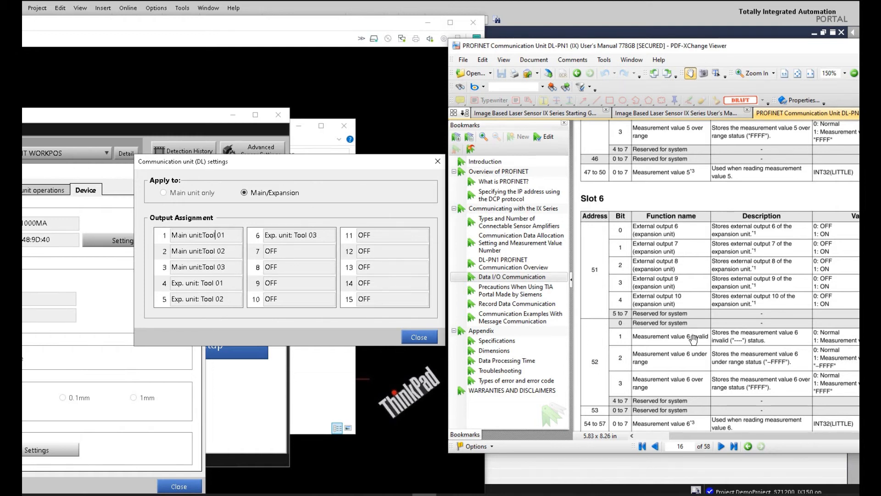
# Finish reviewing the manual's Slot 6 input map and close the sensor's communication unit (DL) and advanced settings.
pyautogui.scroll(-1, 663, 393)
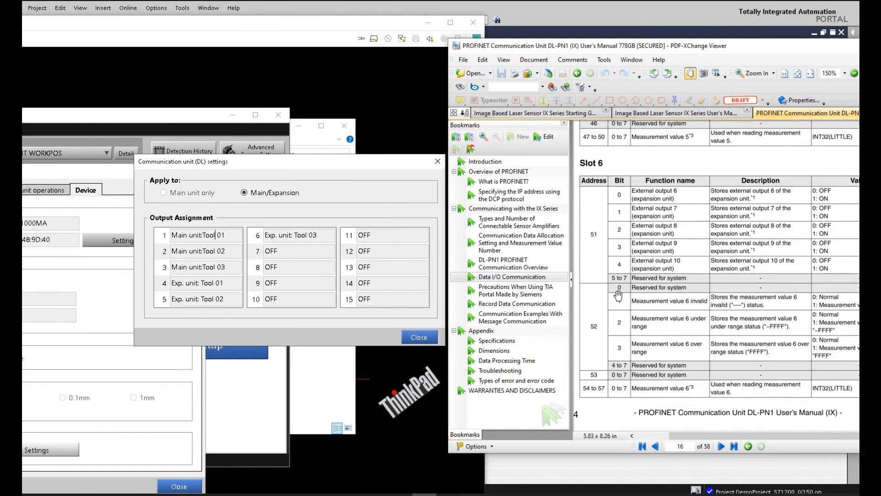
pyautogui.click(437, 161)
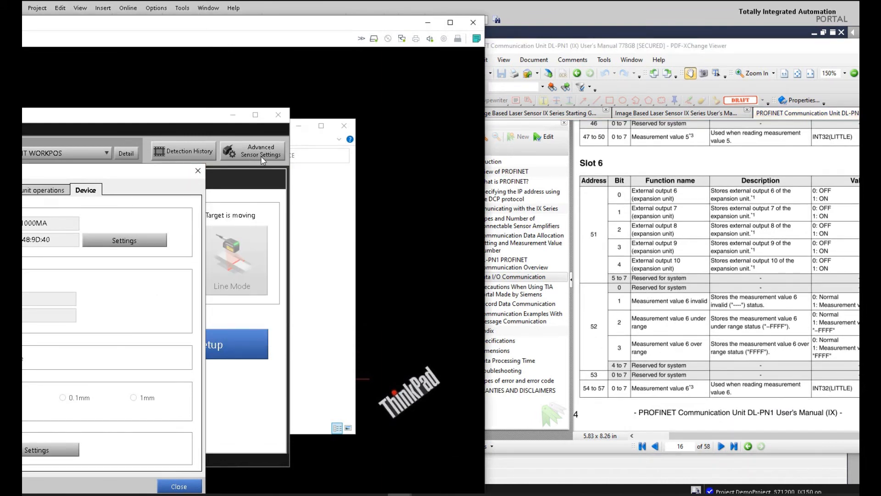
pyautogui.moveTo(131, 172); pyautogui.dragTo(200, 159)
pyautogui.click(106, 437)
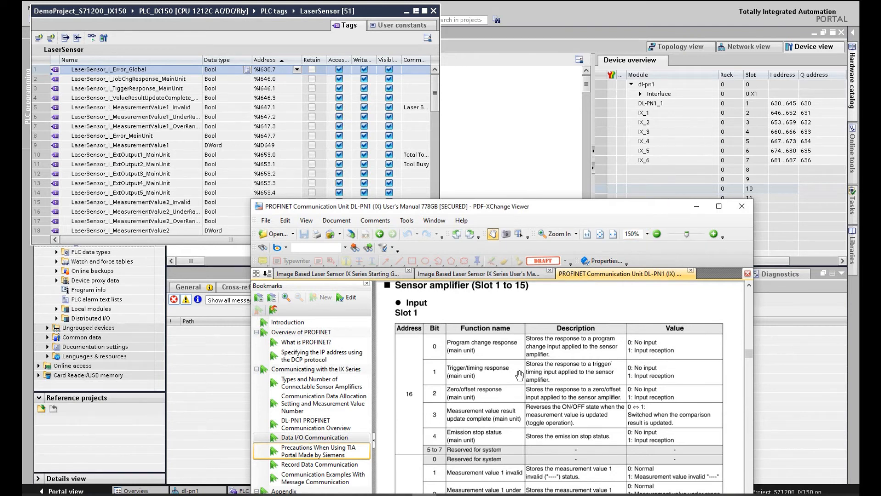
# Compare the manual's Slot 1 input map with the main unit's LaserSensor tags, widening the tag table's Name column to fit.
pyautogui.moveTo(509, 388); pyautogui.dragTo(502, 383)
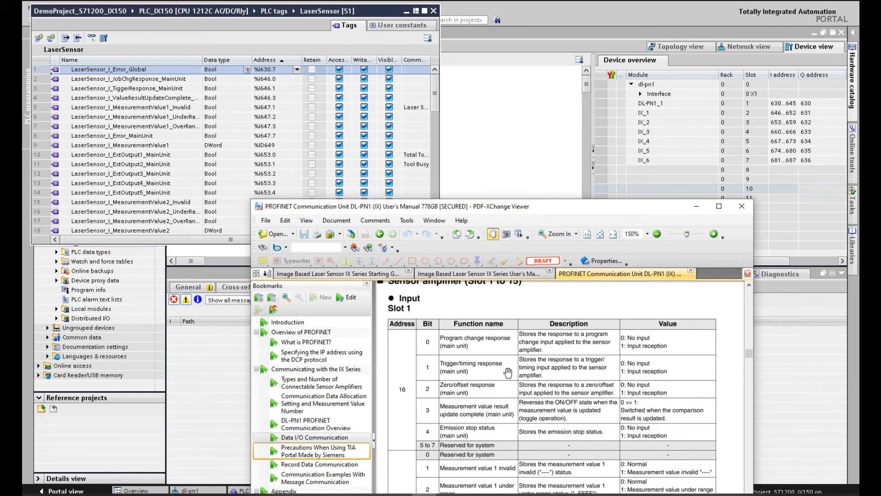
pyautogui.moveTo(511, 371); pyautogui.dragTo(507, 352)
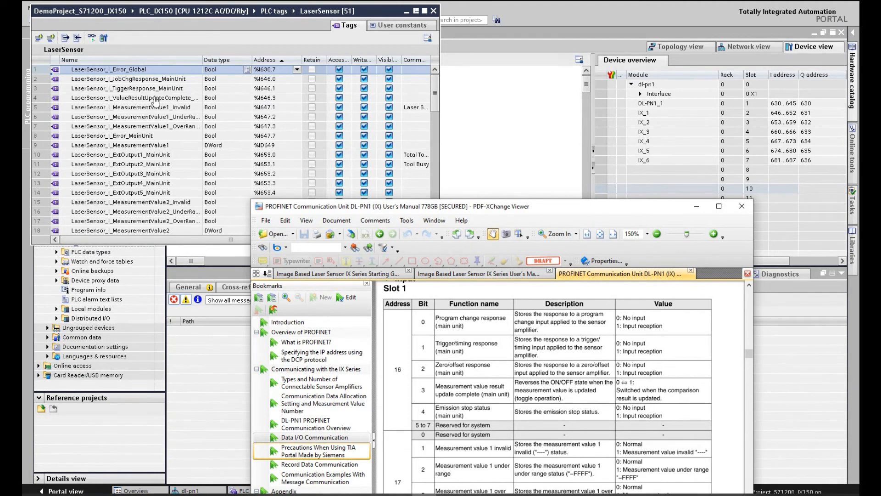
pyautogui.doubleClick(202, 60)
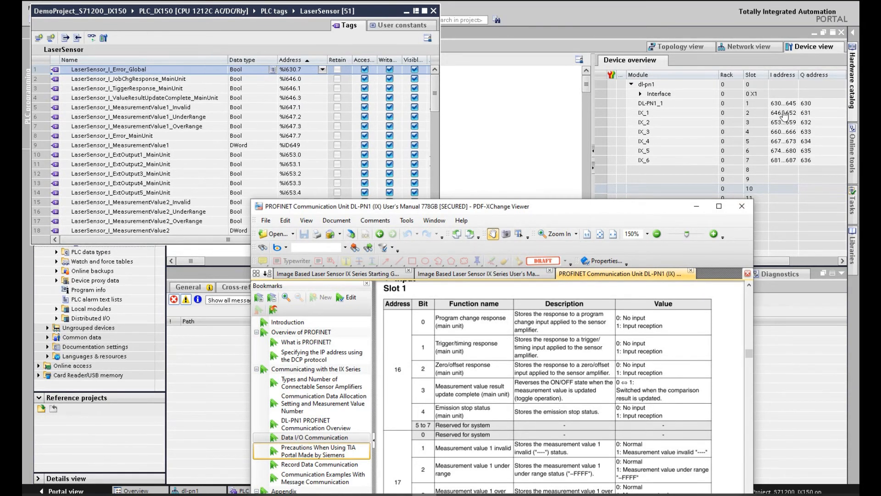
pyautogui.scroll(-1, 563, 384)
pyautogui.scroll(-1, 563, 384)
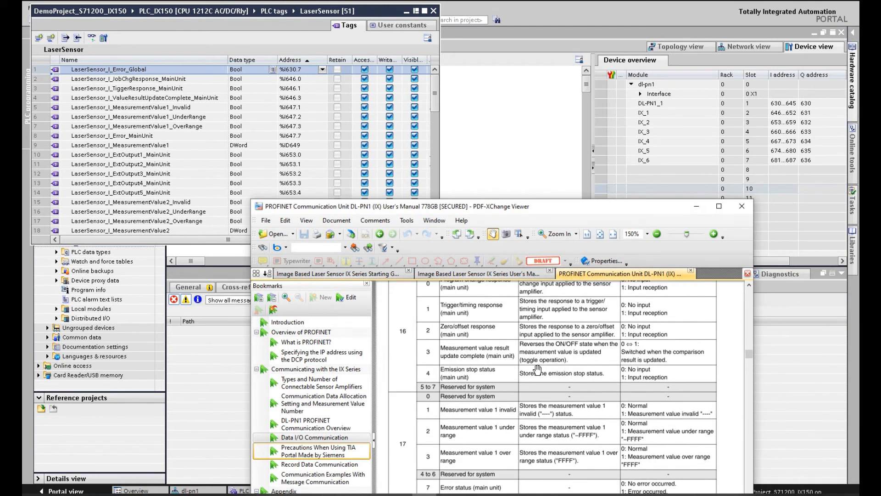
# Compare the manual's Slot 4 input map with the expansion unit's job change, trigger and value update response tags.
pyautogui.scroll(-10, 538, 368)
pyautogui.scroll(-10, 537, 369)
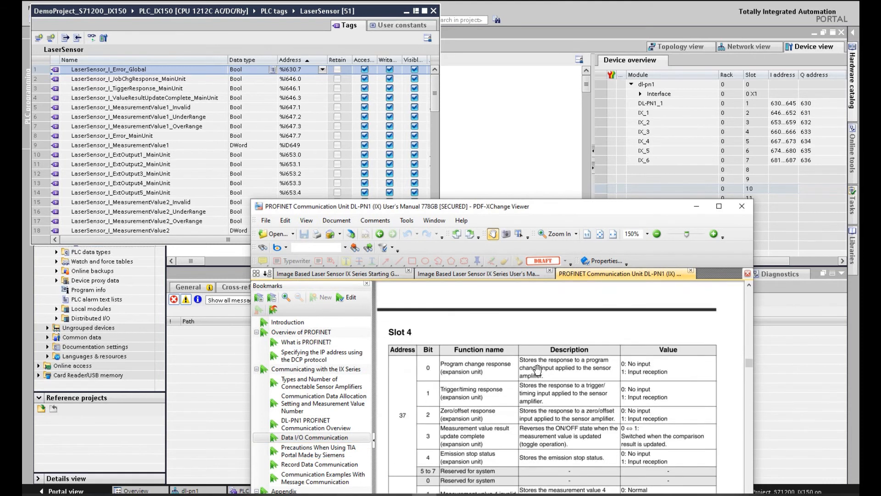
pyautogui.scroll(-1, 476, 422)
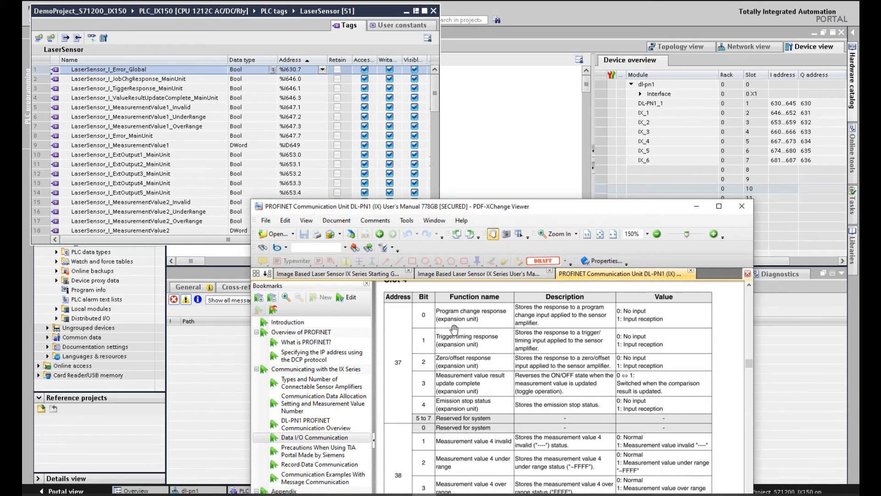
pyautogui.scroll(1, 458, 349)
pyautogui.scroll(2, 459, 349)
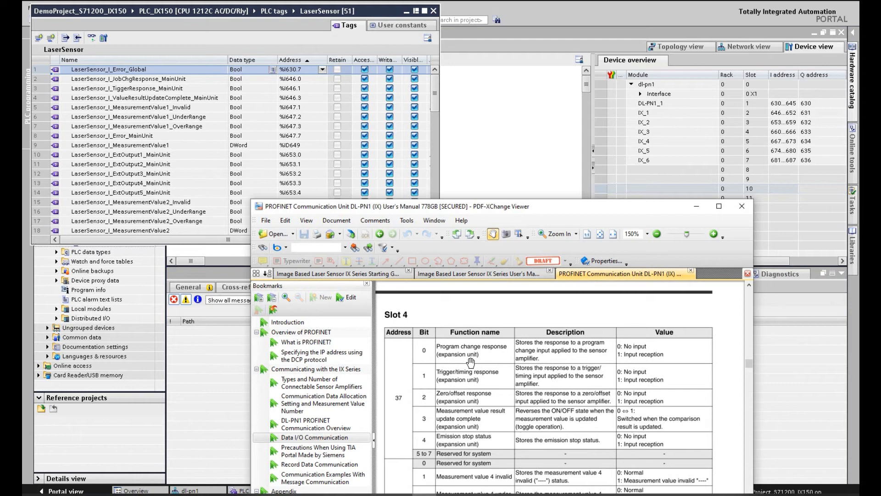
pyautogui.scroll(-5, 293, 128)
pyautogui.click(294, 126)
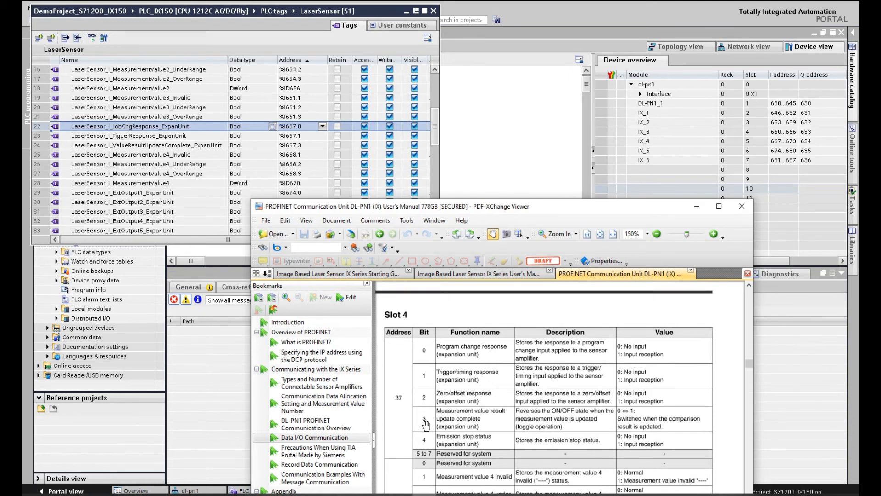
pyautogui.click(39, 149)
pyautogui.hotkey('alt', 'Tab')
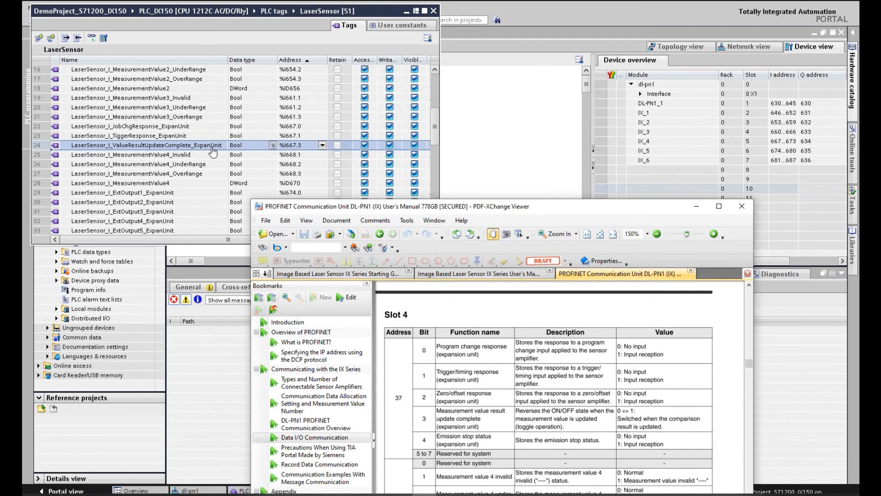
# Check the manual's Slot 2 external output bits and open the Output Assignment step of the sensor setup in IX-Navigator.
pyautogui.scroll(10, 464, 390)
pyautogui.moveTo(460, 407); pyautogui.dragTo(459, 402)
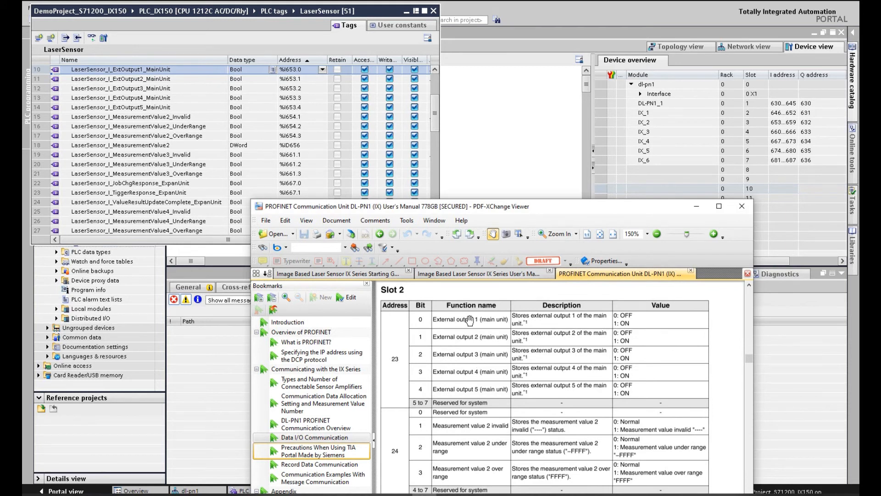
pyautogui.click(351, 447)
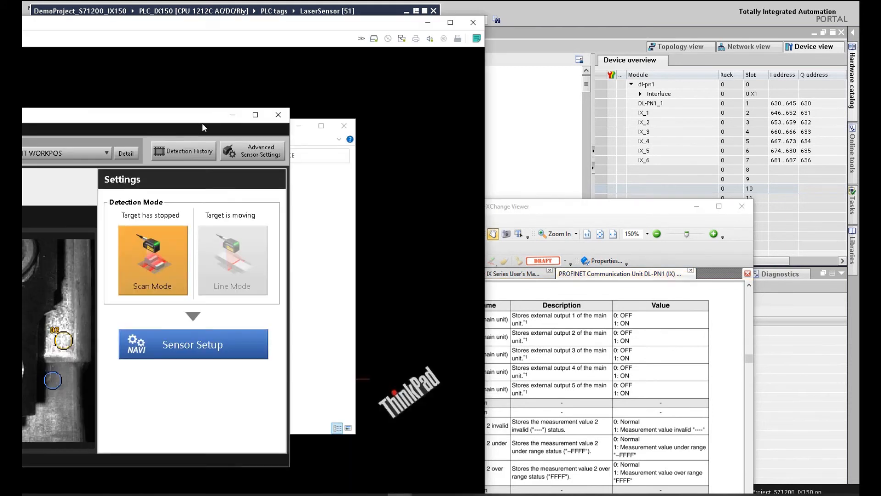
pyautogui.click(188, 340)
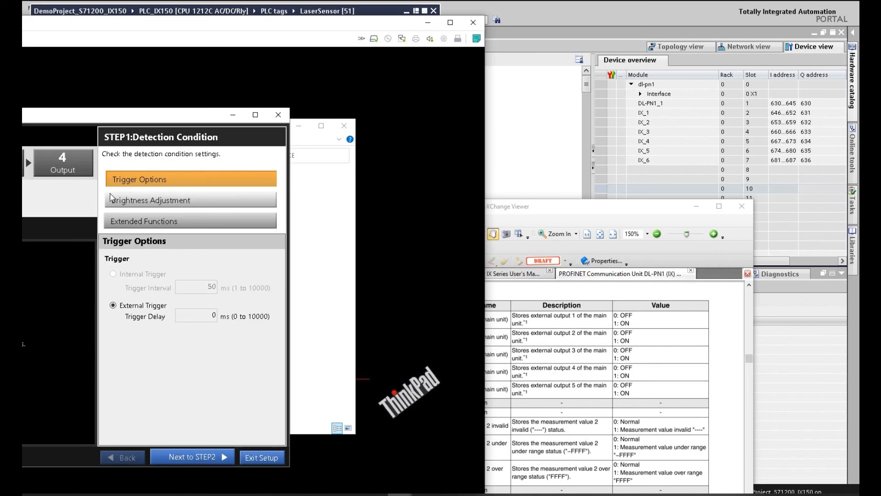
pyautogui.click(68, 165)
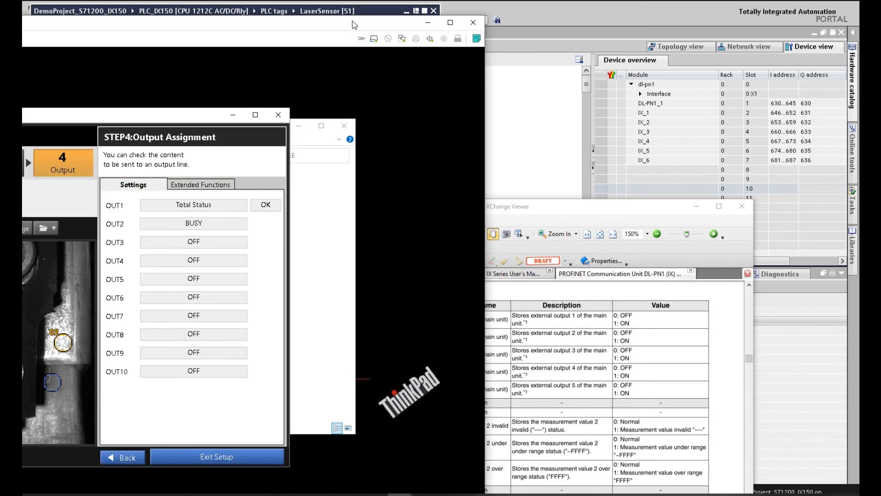
# Match the ExtOutput1 and ExtOutput2 main unit tags with the sensor's OUT1 and OUT2 assignments and the Slot 2 input map.
pyautogui.moveTo(354, 21); pyautogui.dragTo(671, 174)
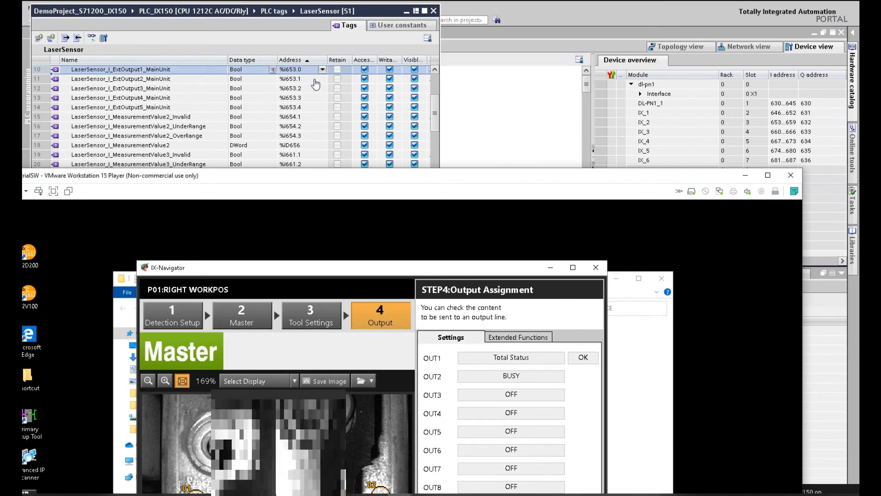
pyautogui.moveTo(447, 175); pyautogui.dragTo(97, 128)
pyautogui.moveTo(519, 212); pyautogui.dragTo(615, 196)
pyautogui.click(305, 136)
pyautogui.moveTo(336, 127); pyautogui.dragTo(356, 194)
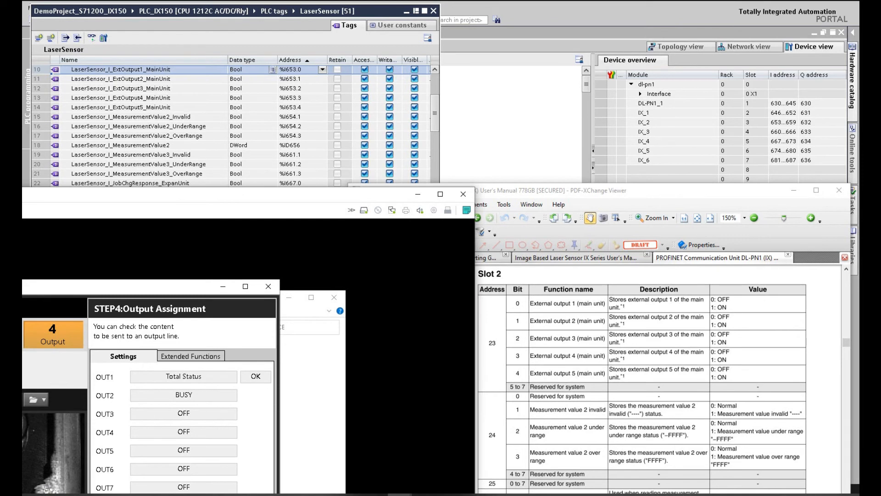
pyautogui.click(291, 81)
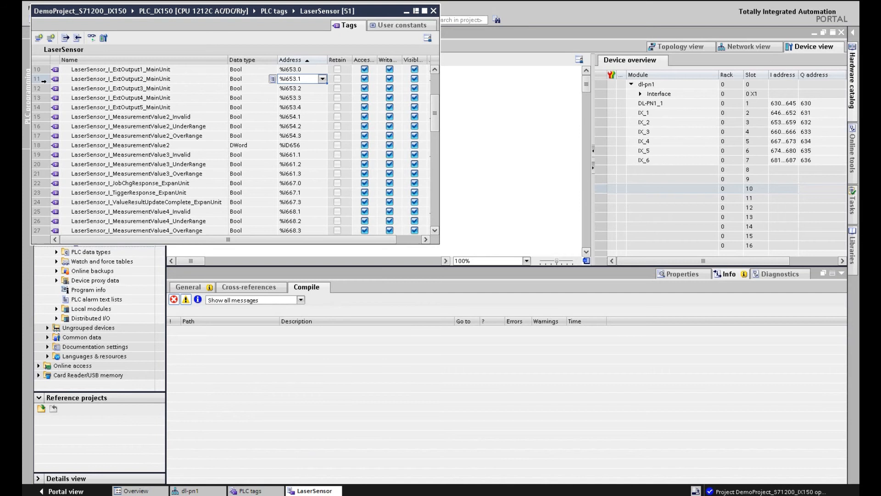
pyautogui.click(43, 81)
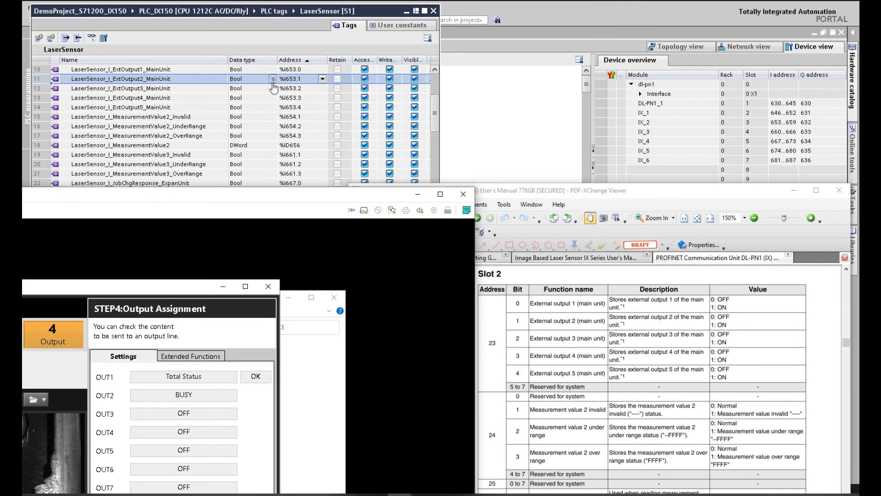
pyautogui.click(616, 331)
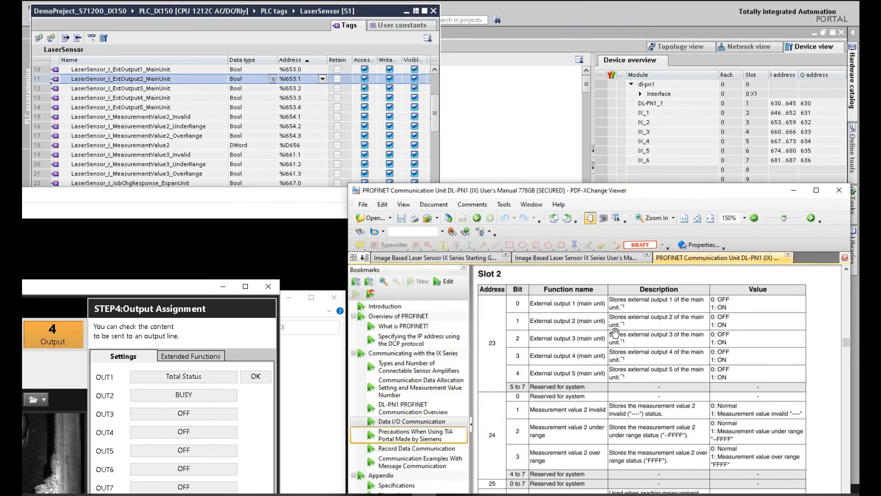
# Compare the manual's output maps for Slots 0, 1 and 2 with the modules' Q addresses in the device overview.
pyautogui.scroll(-10, 593, 359)
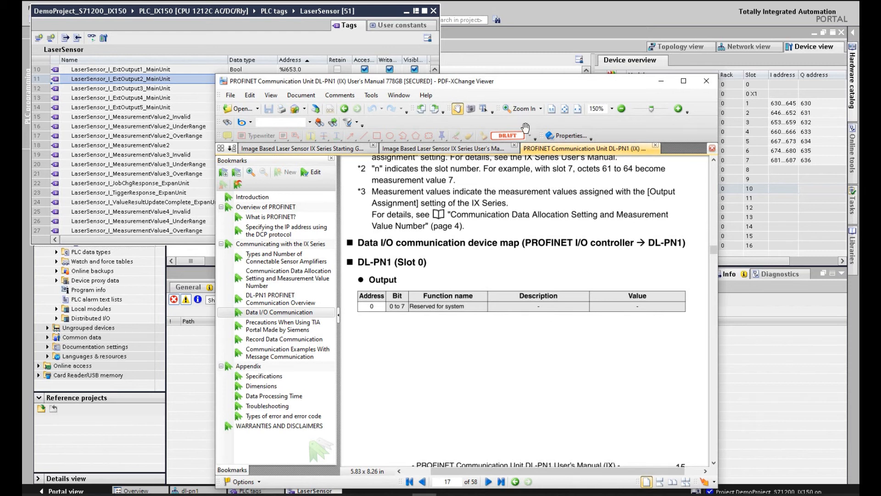
pyautogui.moveTo(551, 83); pyautogui.dragTo(428, 53)
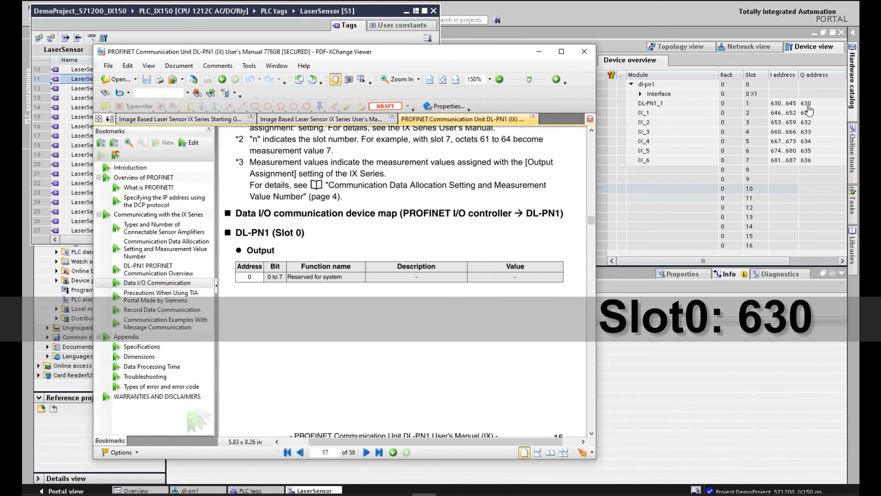
pyautogui.scroll(-1, 403, 282)
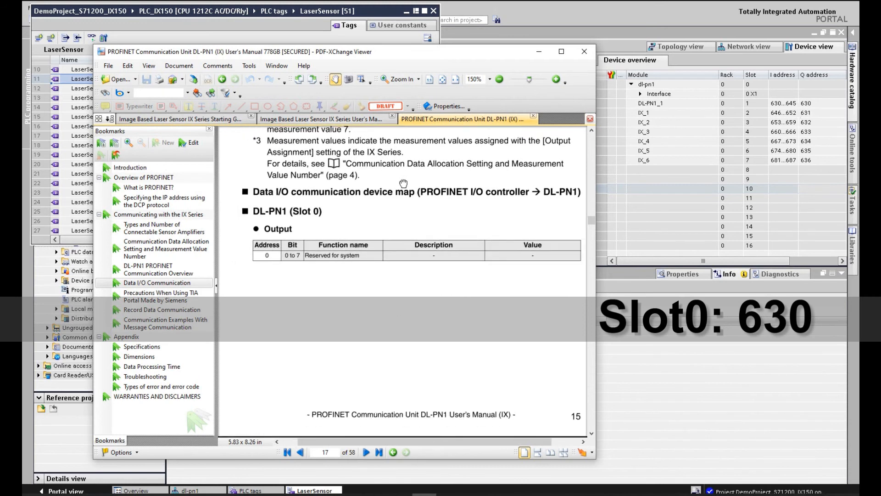
pyautogui.scroll(-10, 403, 281)
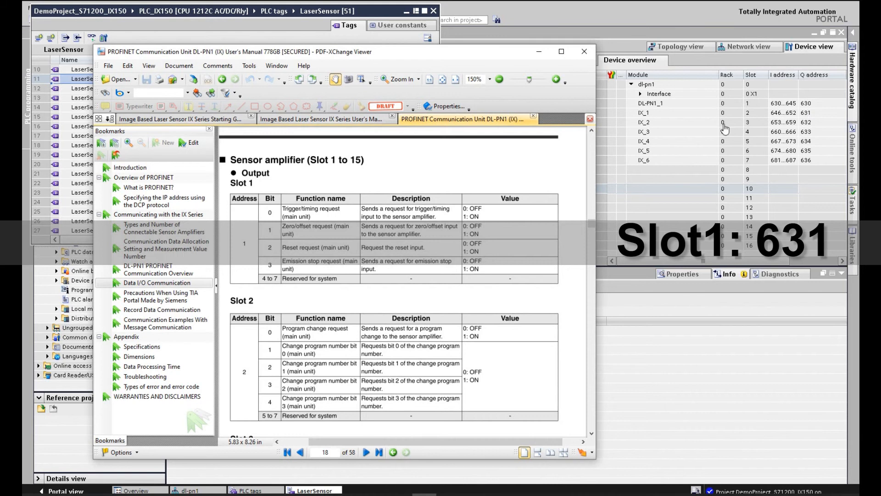
pyautogui.scroll(-1, 397, 266)
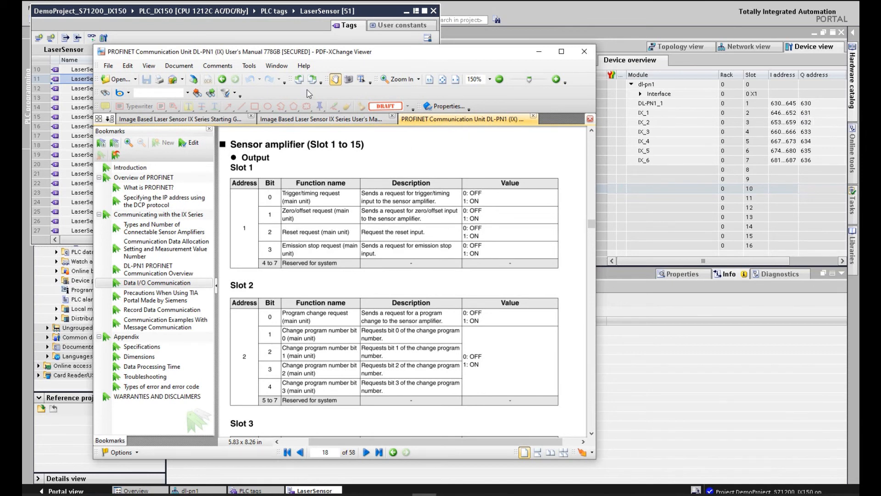
# Match the main unit's LaserSensor_Q trigger, reset, emission stop and job change tags with the Slot 1 and 2 output maps.
pyautogui.moveTo(334, 53); pyautogui.dragTo(630, 148)
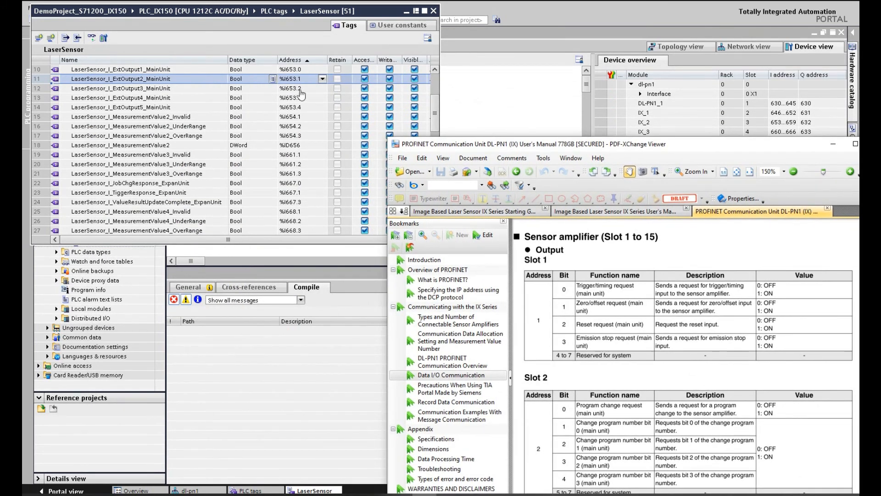
pyautogui.click(296, 177)
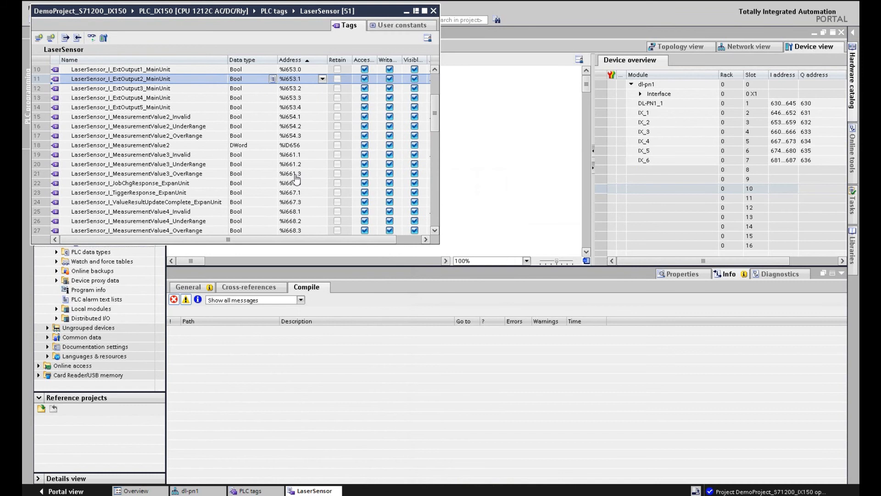
pyautogui.scroll(-9, 296, 177)
pyautogui.hotkey('alt', 'Tab')
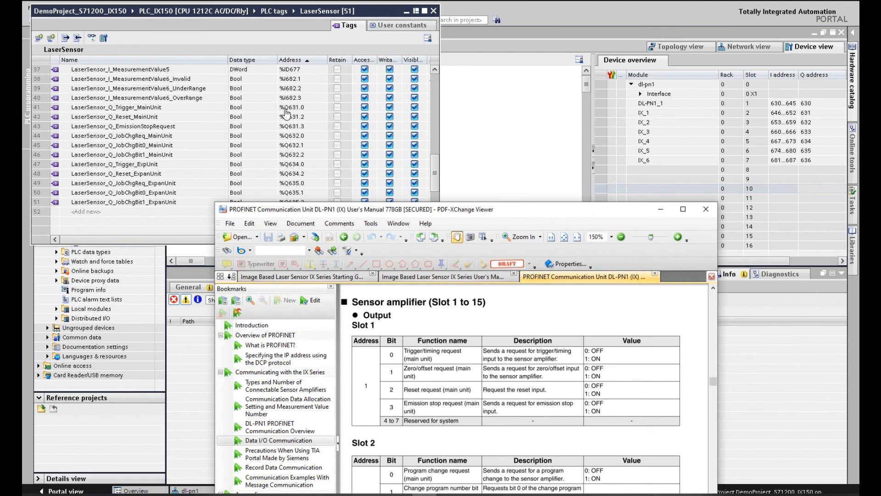
pyautogui.scroll(-1, 475, 383)
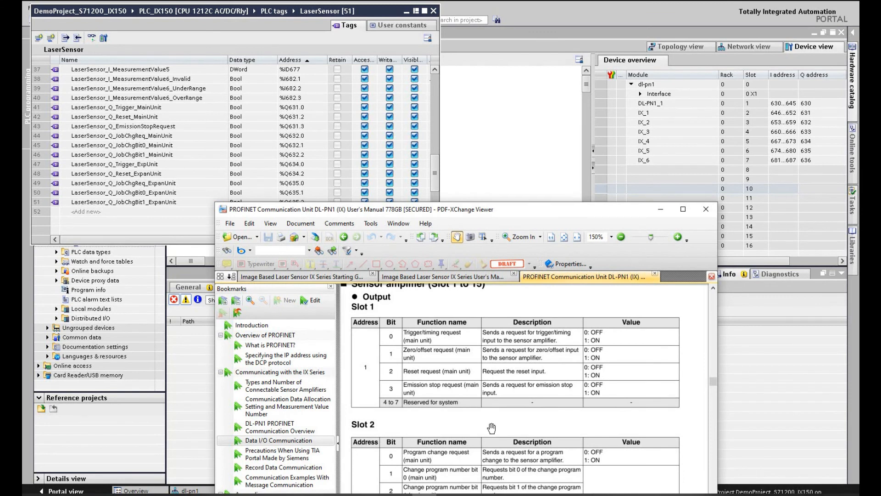
pyautogui.scroll(-3, 492, 428)
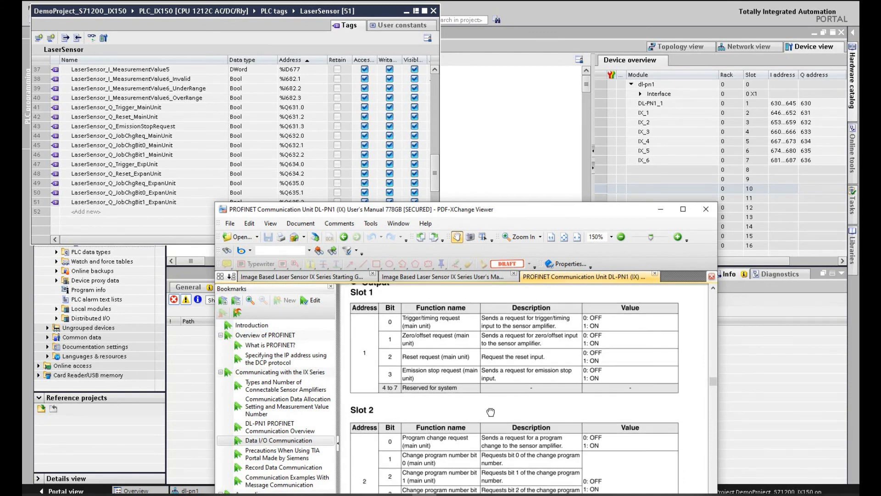
pyautogui.moveTo(448, 390); pyautogui.dragTo(453, 379)
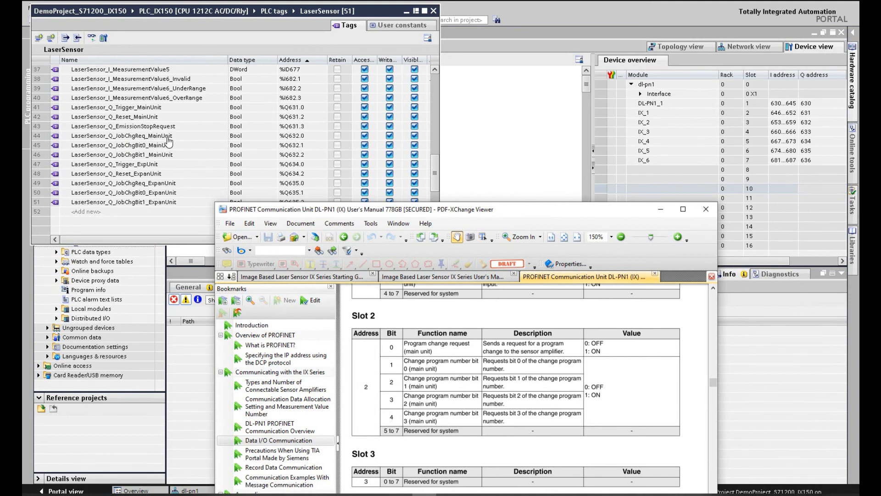
# Match the expansion unit's LaserSensor_Q trigger, reset and job change tags with the manual's Slot 4 and 5 output maps.
pyautogui.scroll(-10, 582, 405)
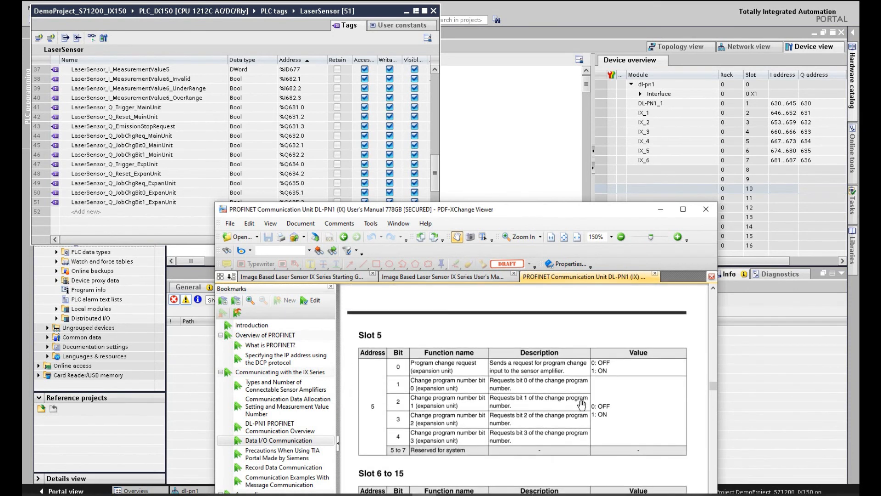
pyautogui.scroll(5, 565, 432)
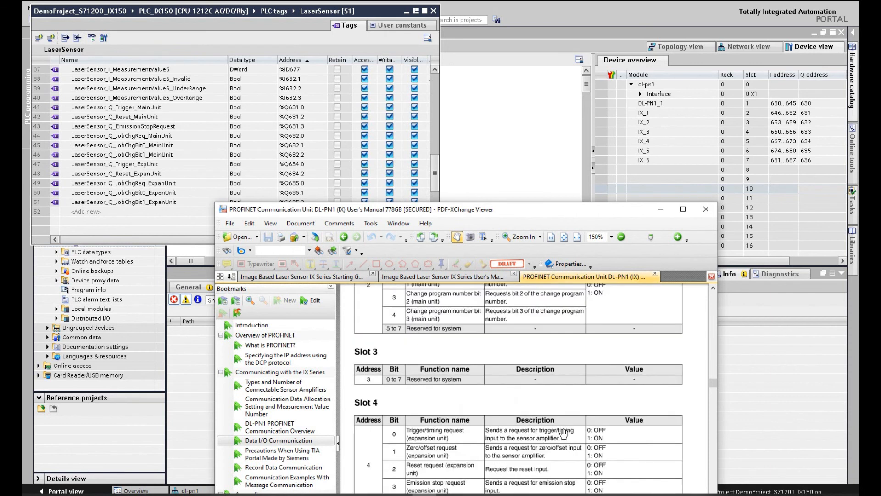
pyautogui.scroll(4, 563, 433)
pyautogui.scroll(-1, 563, 433)
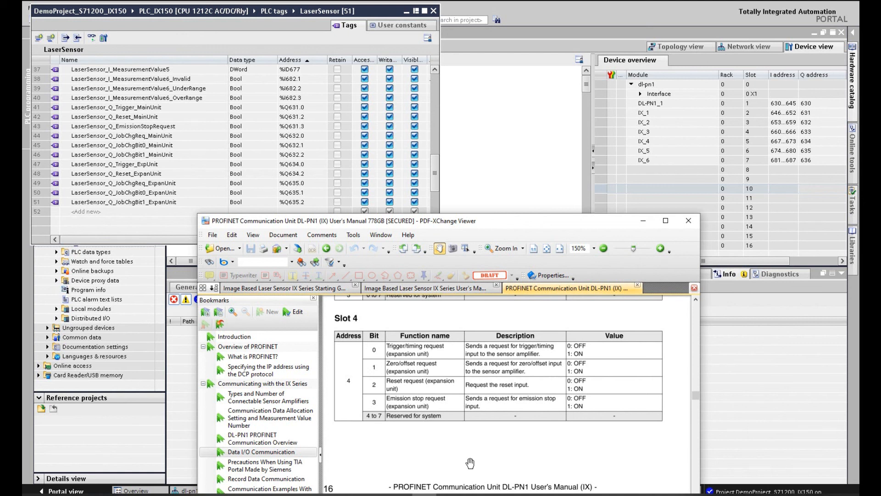
pyautogui.scroll(-5, 467, 457)
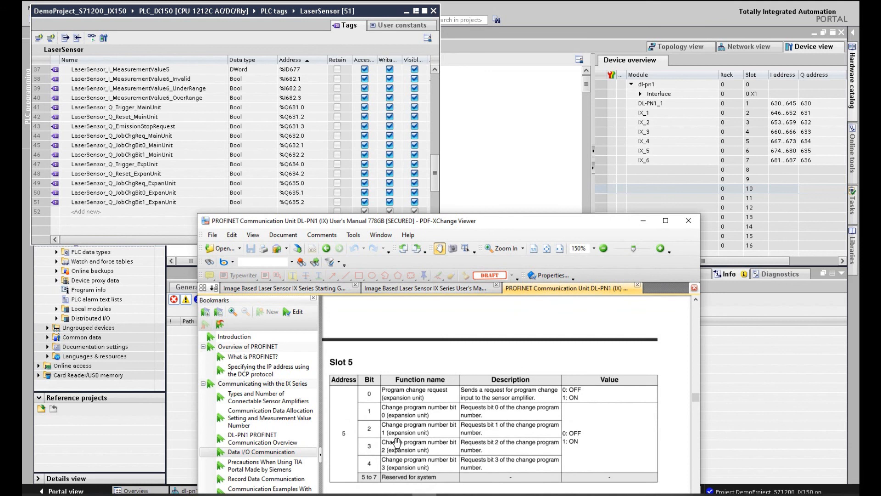
pyautogui.scroll(-3, 397, 443)
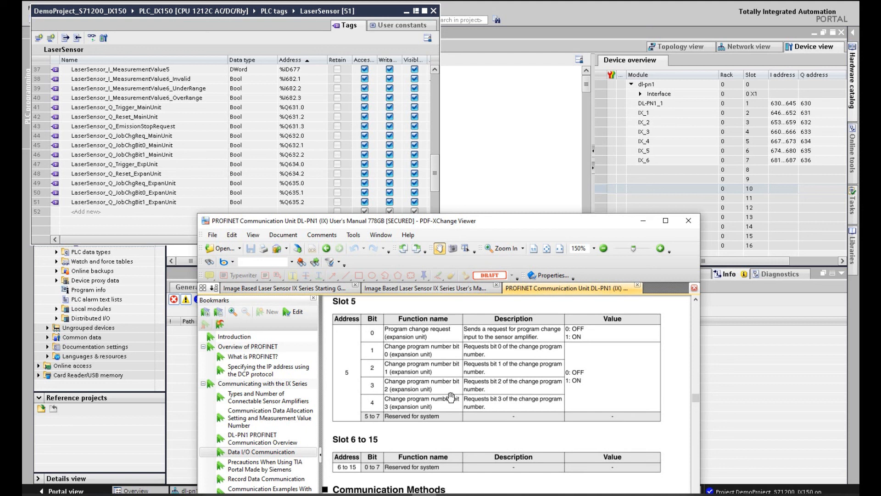
# Return to the main unit's Slot 1 and Slot 2 output maps in the manual for another review.
pyautogui.moveTo(532, 214); pyautogui.dragTo(530, 156)
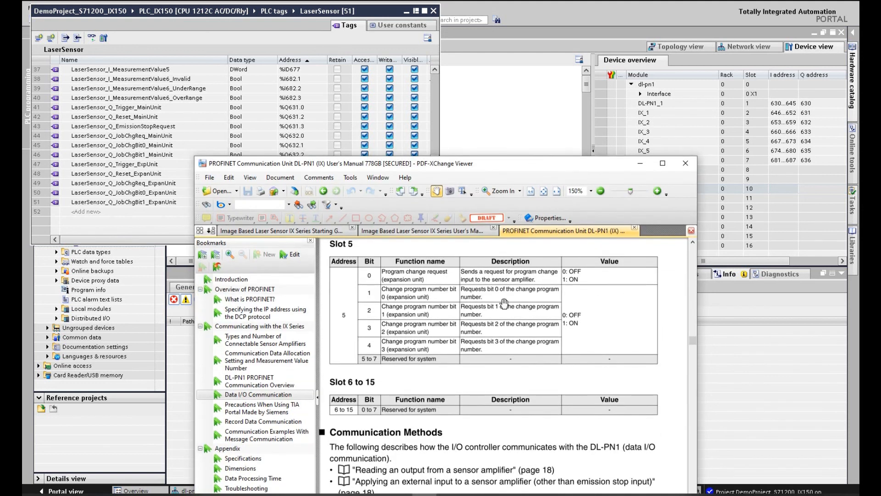
pyautogui.scroll(10, 510, 364)
pyautogui.scroll(3, 509, 364)
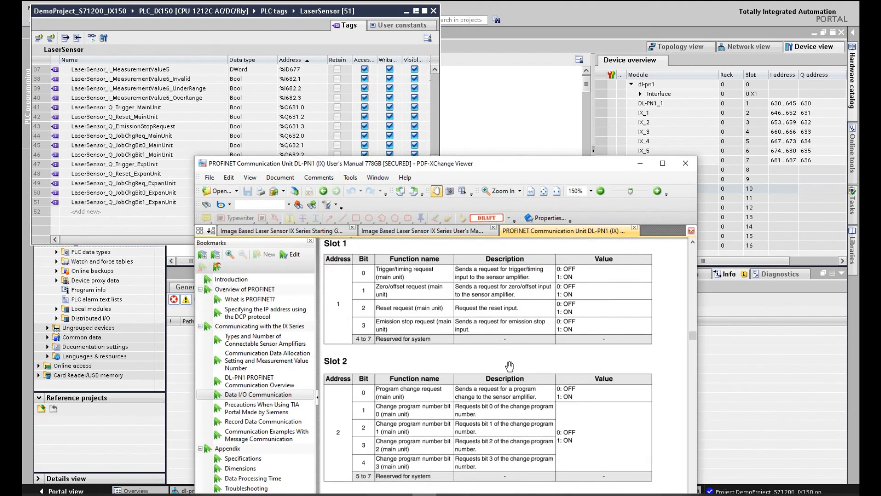